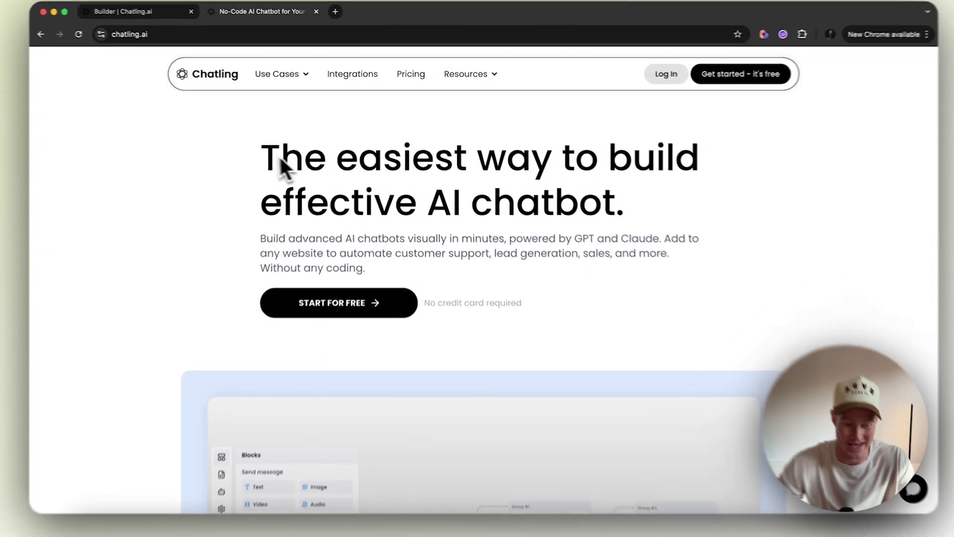
# Scroll down the Chatling homepage to the features section.
pyautogui.moveTo(273, 152); pyautogui.dragTo(623, 195)
pyautogui.click(647, 205)
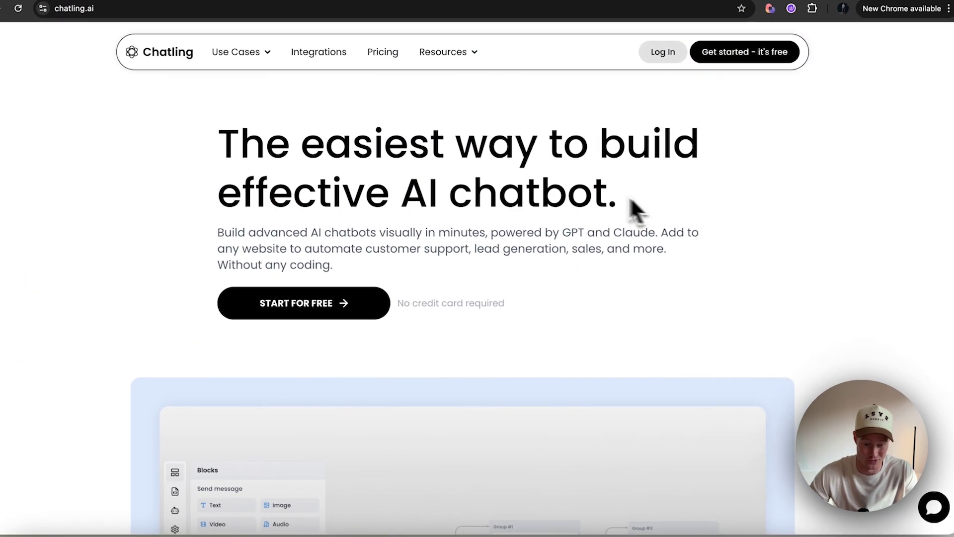
pyautogui.scroll(-5, 384, 149)
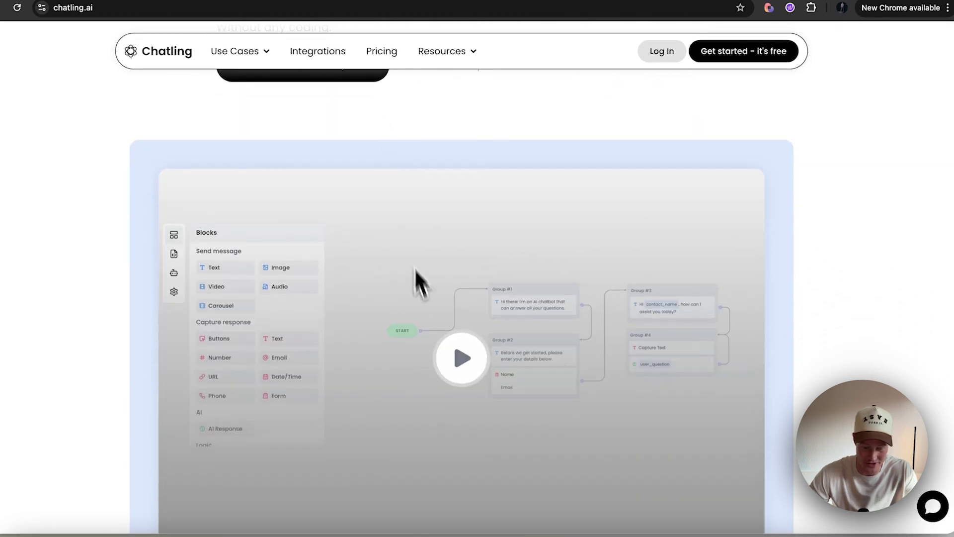
pyautogui.scroll(-3, 420, 284)
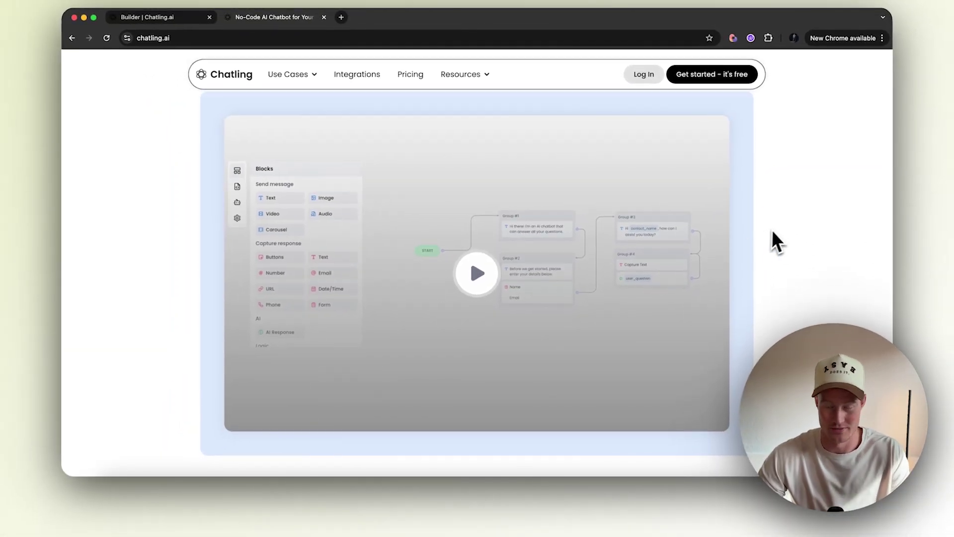
pyautogui.scroll(-15, 440, 234)
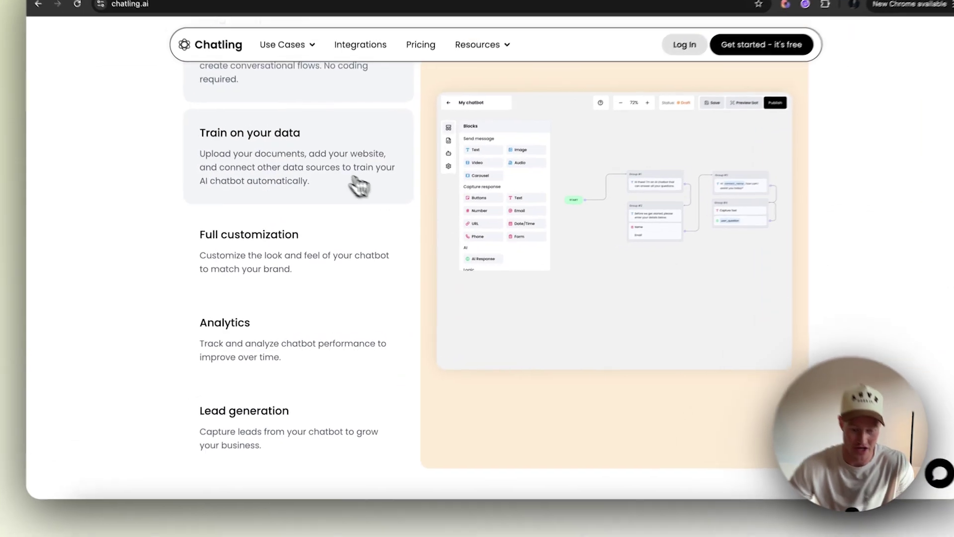
# Preview the Train on your data, Full customization, Analytics and Lead generation feature cards.
pyautogui.click(356, 182)
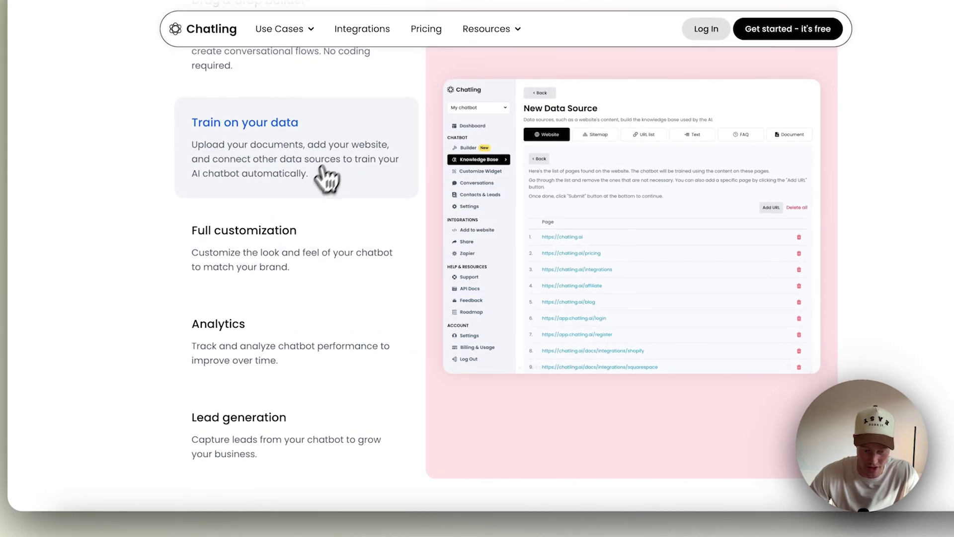
pyautogui.click(295, 254)
pyautogui.click(299, 338)
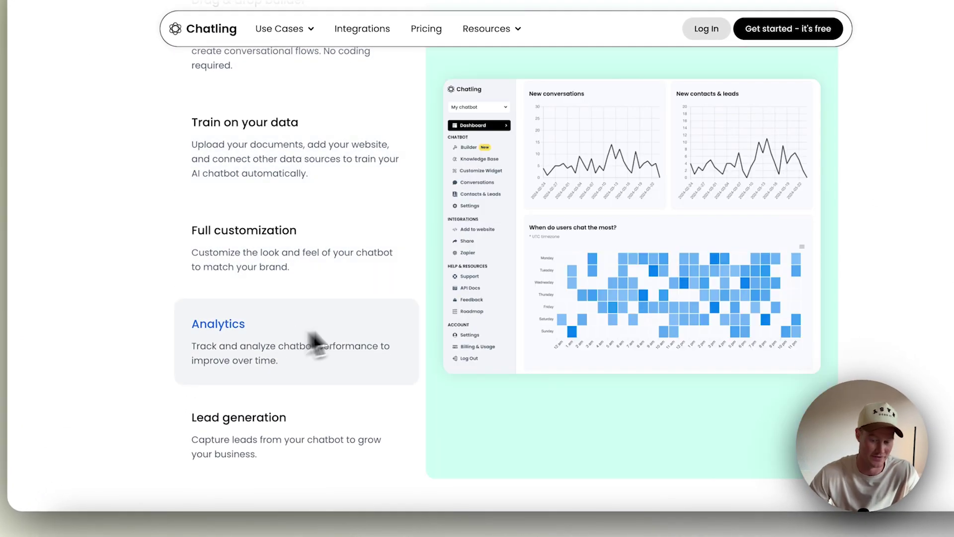
pyautogui.click(288, 435)
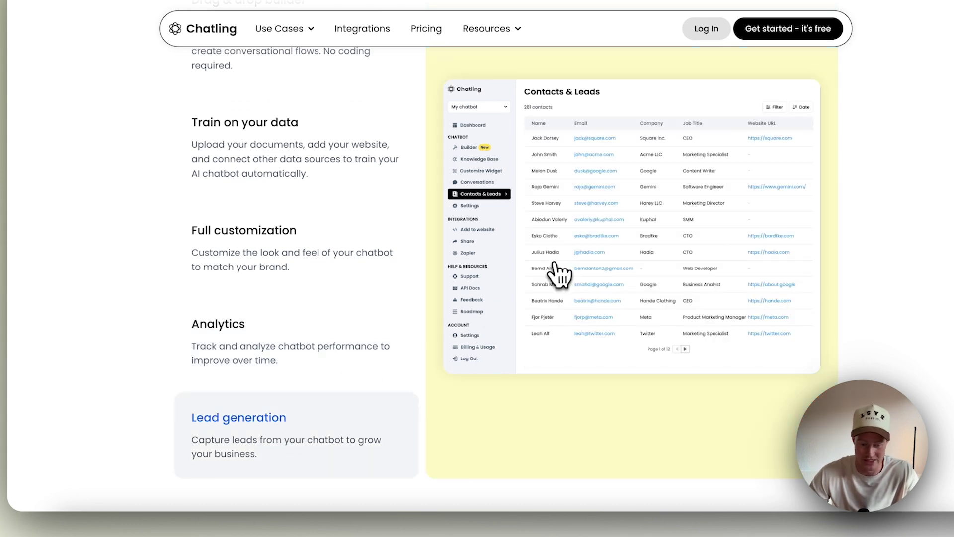
pyautogui.scroll(2, 557, 271)
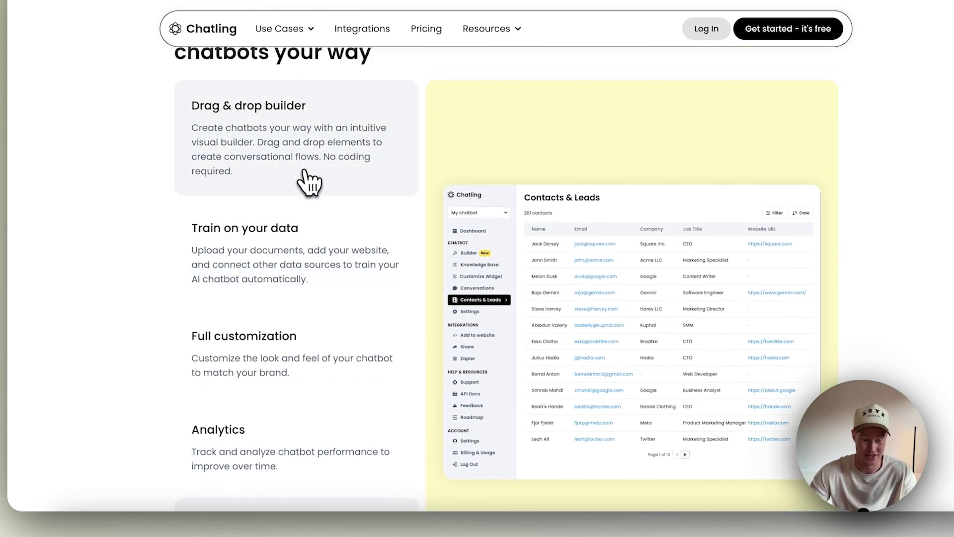
pyautogui.scroll(10, 308, 181)
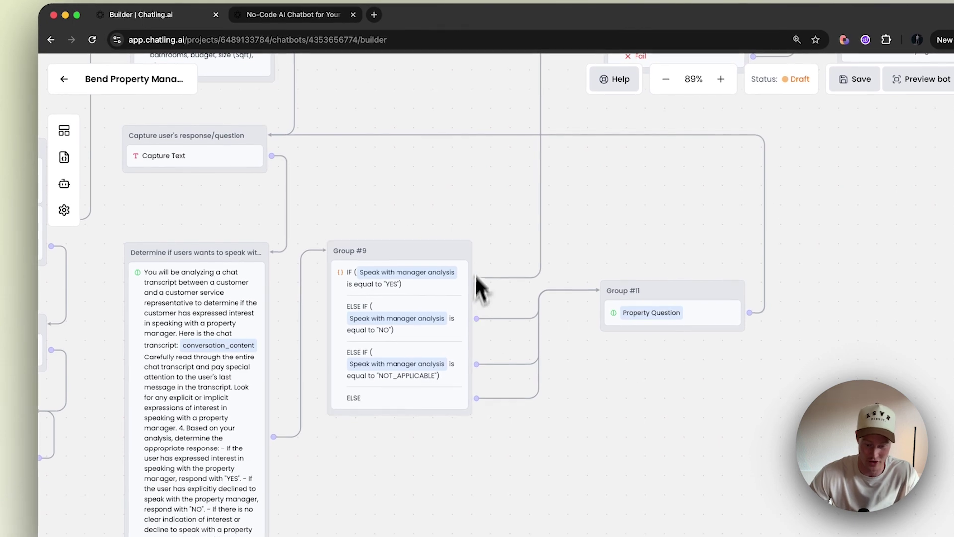
# Pan around the canvas to survey the existing property-management bot's flow.
pyautogui.scroll(-5, 478, 225)
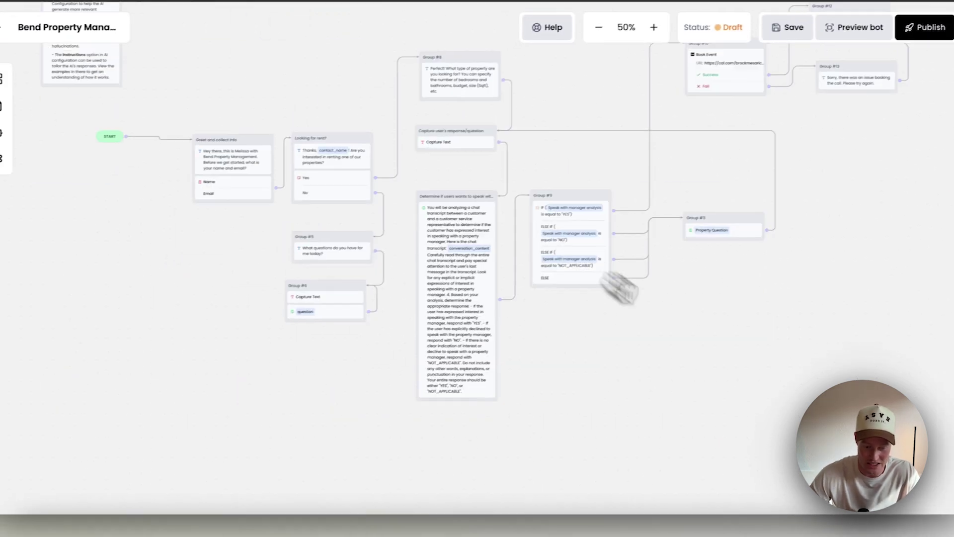
pyautogui.moveTo(712, 336); pyautogui.dragTo(686, 385)
pyautogui.moveTo(633, 331); pyautogui.dragTo(598, 379)
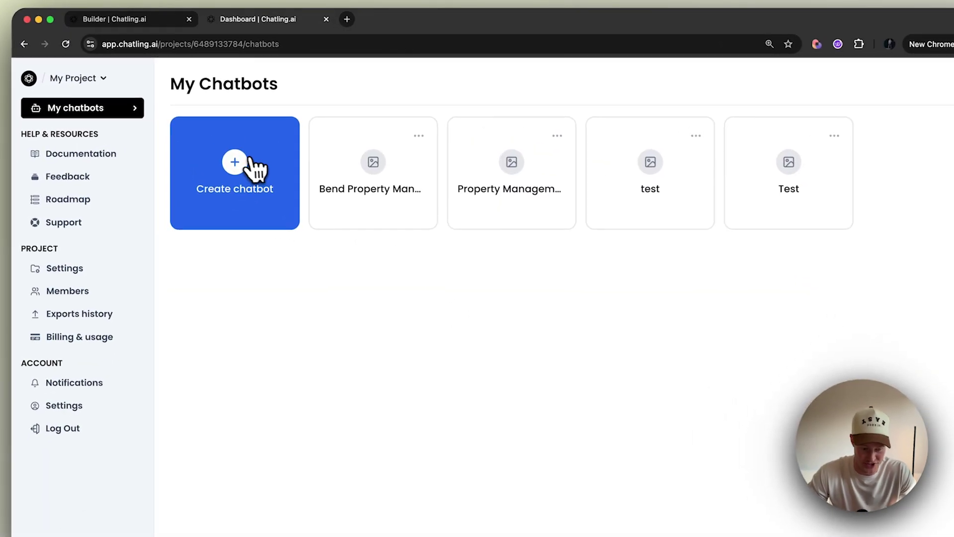
# Create a new chatbot from scratch named Property Management Bot.
pyautogui.click(238, 169)
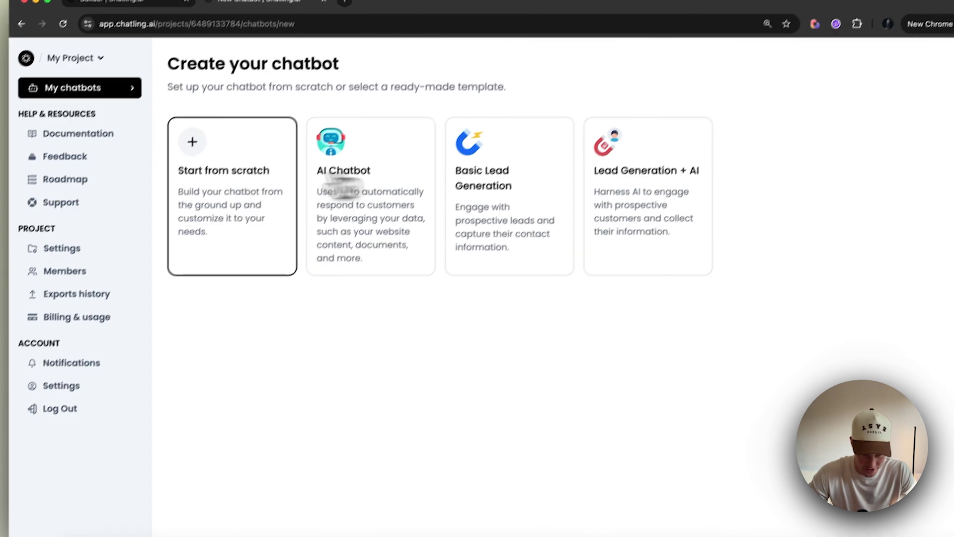
pyautogui.click(223, 174)
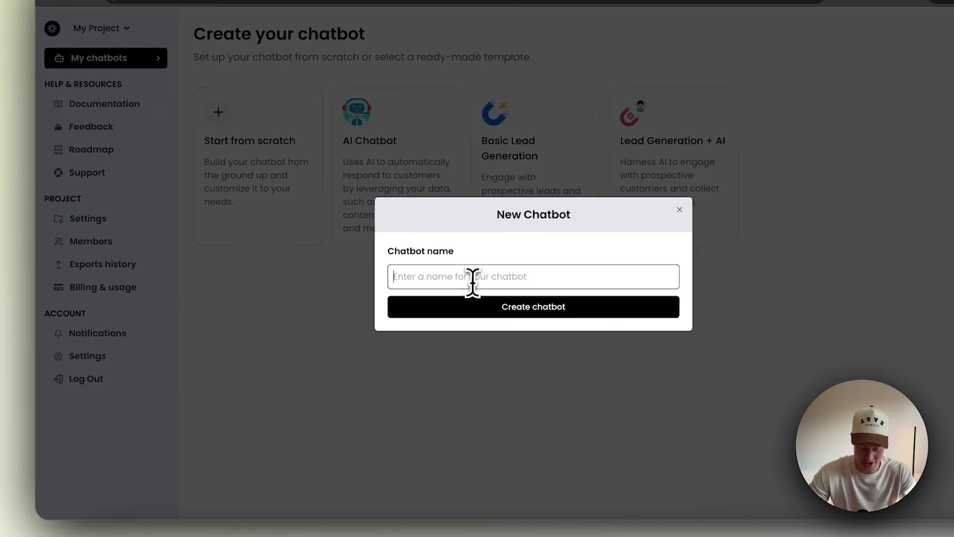
pyautogui.write('BEND')
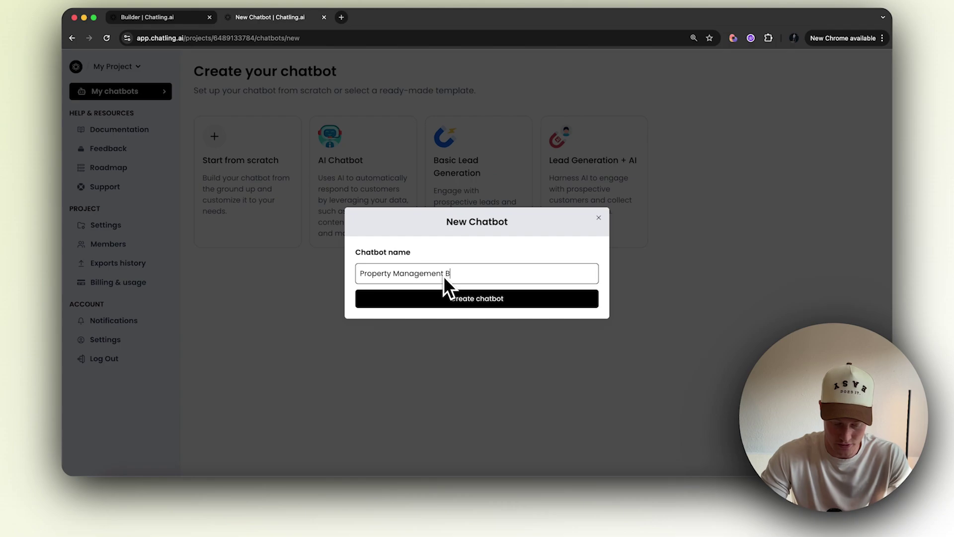
pyautogui.write('ot')
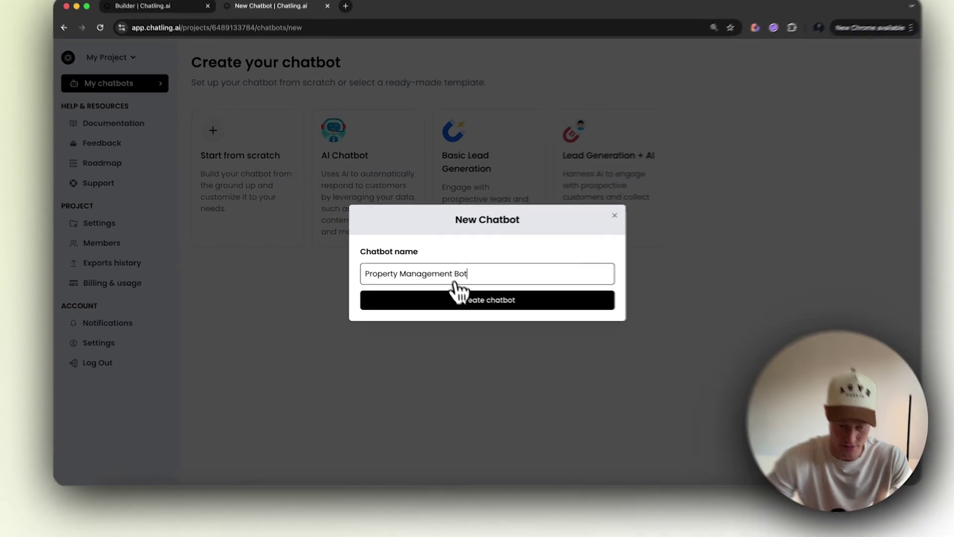
pyautogui.click(497, 306)
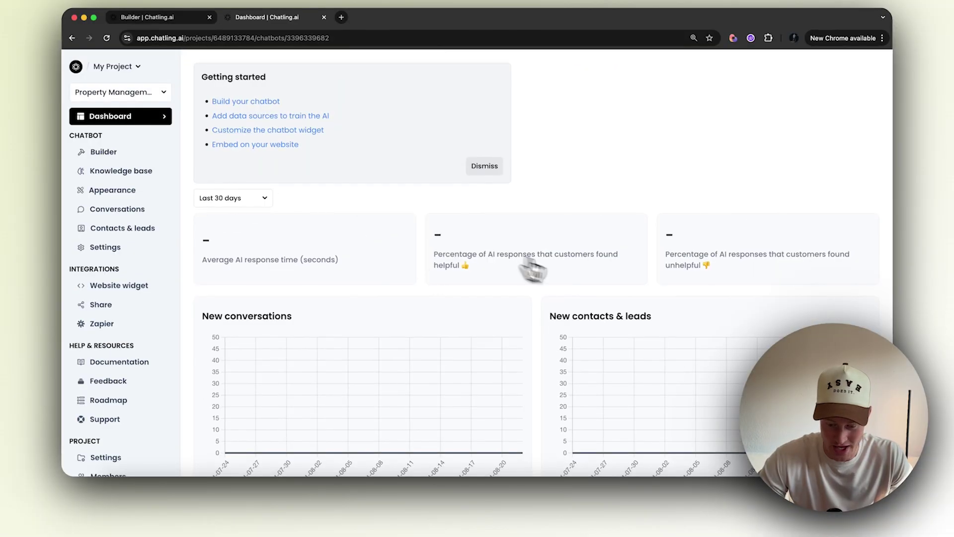
# In the Builder, add a Text block as Group #1 beside START and add a Form block to it.
pyautogui.scroll(-1, 353, 341)
pyautogui.scroll(1, 335, 345)
pyautogui.click(103, 152)
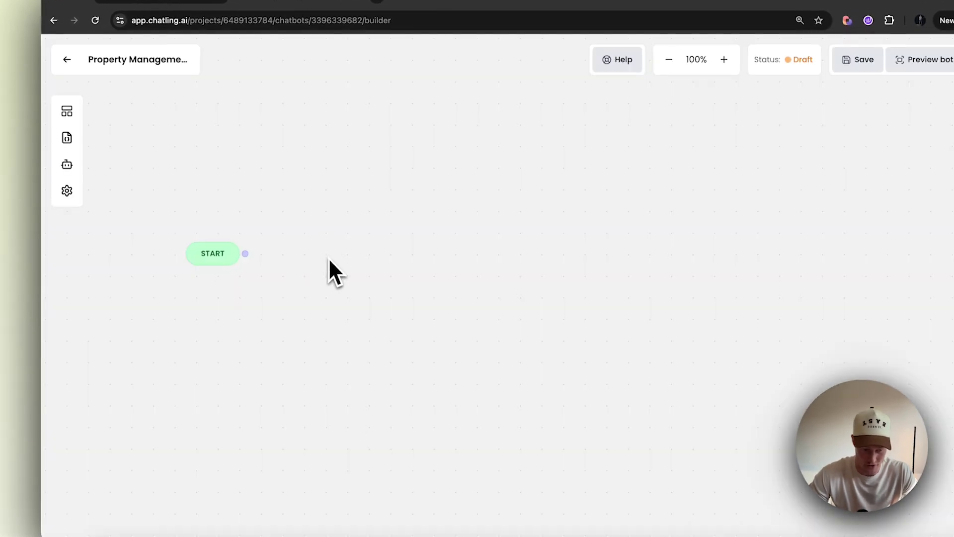
pyautogui.click(66, 111)
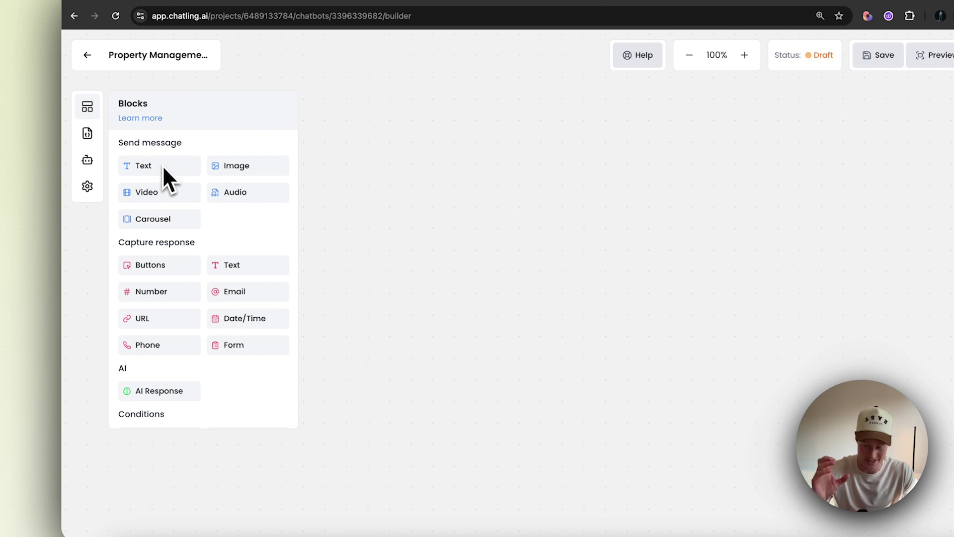
pyautogui.moveTo(162, 165); pyautogui.dragTo(359, 253)
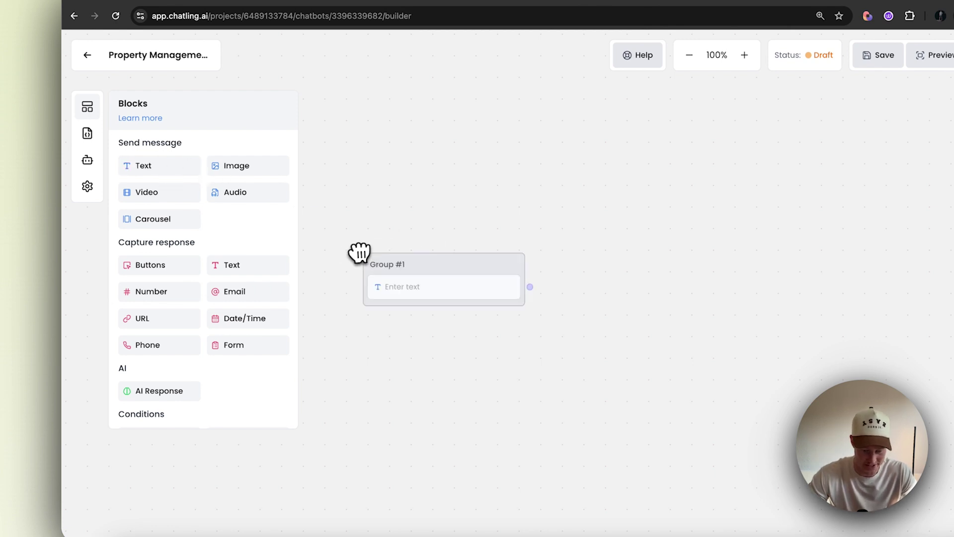
pyautogui.moveTo(410, 271); pyautogui.dragTo(331, 267)
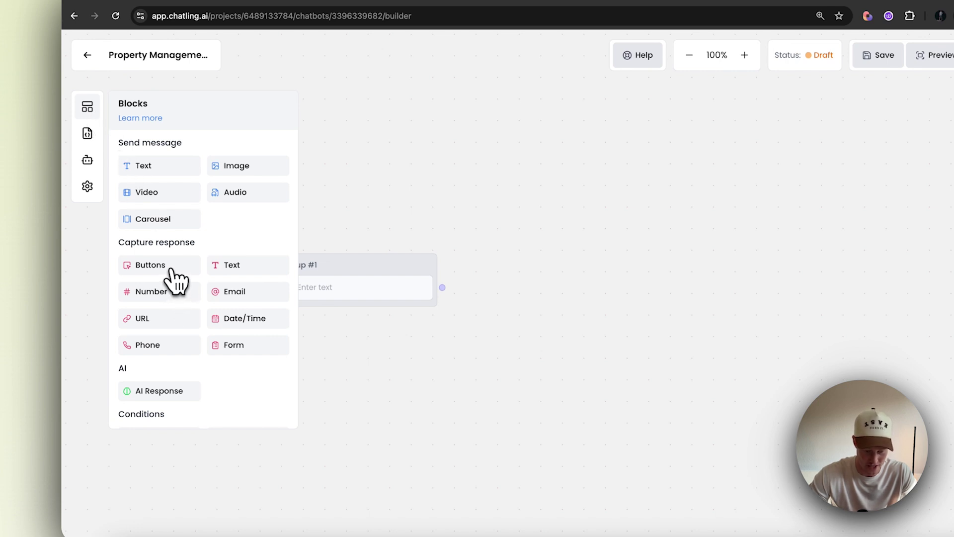
pyautogui.moveTo(352, 324); pyautogui.dragTo(366, 217)
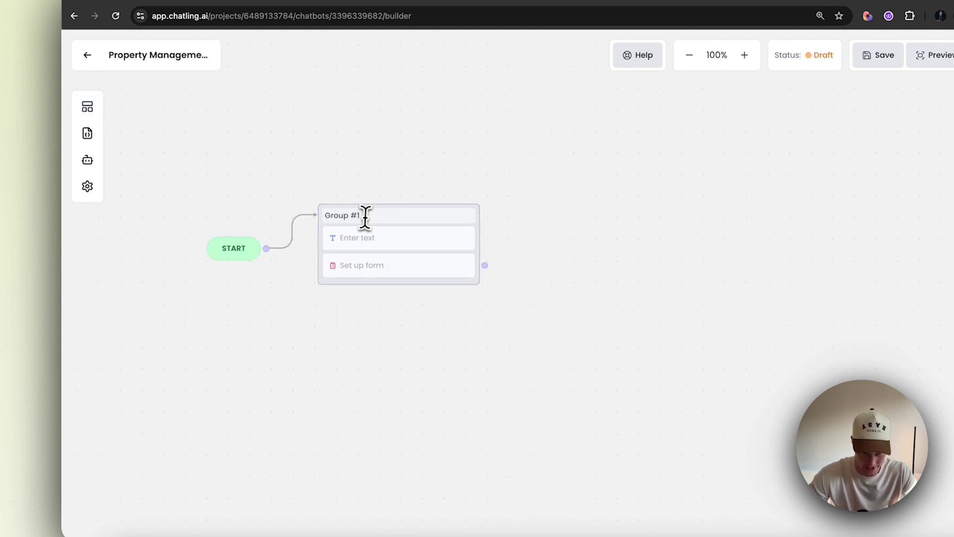
# Paste the greeting into the text block and add a Name form field saved to contact_name.
pyautogui.click(385, 237)
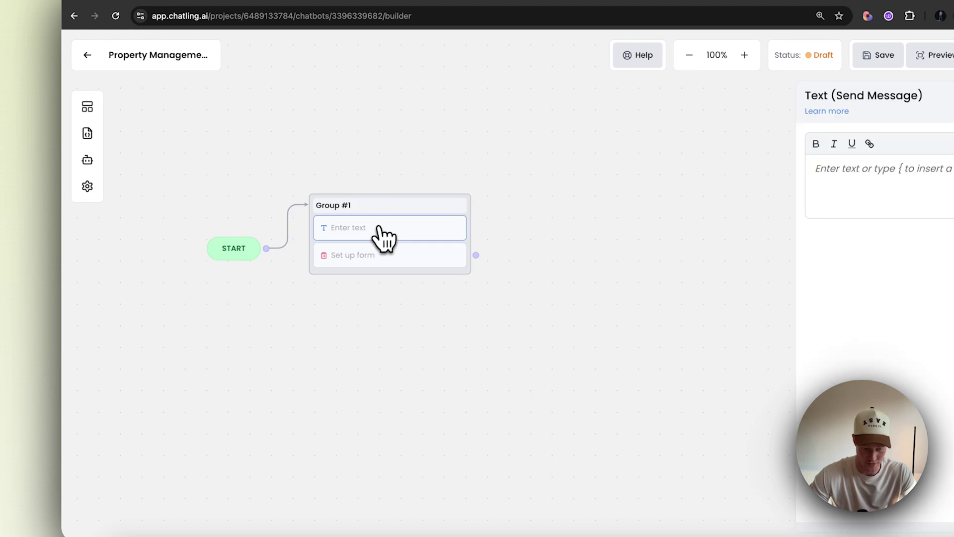
pyautogui.write('Hey there, this is Melissa with Bend Property Management. Before we get started, what is your name and email?')
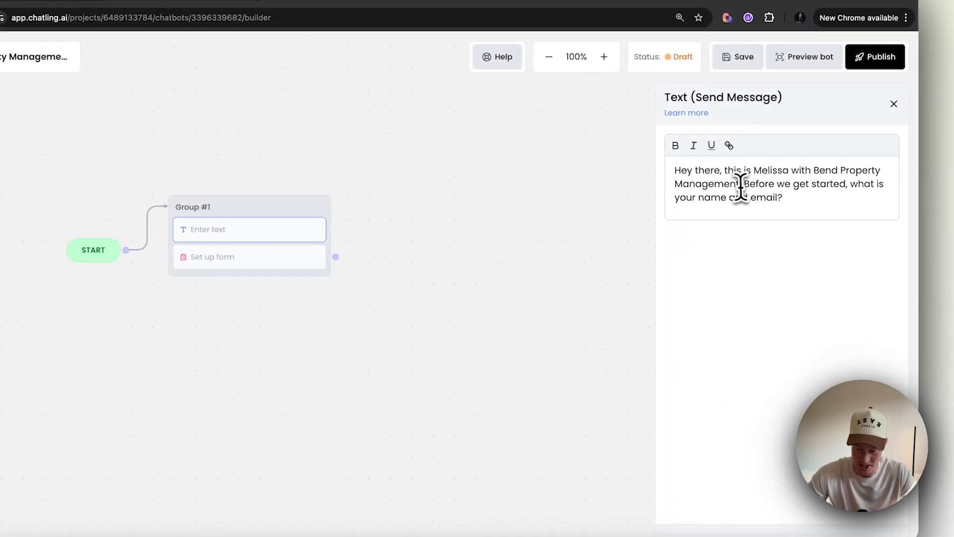
pyautogui.click(238, 257)
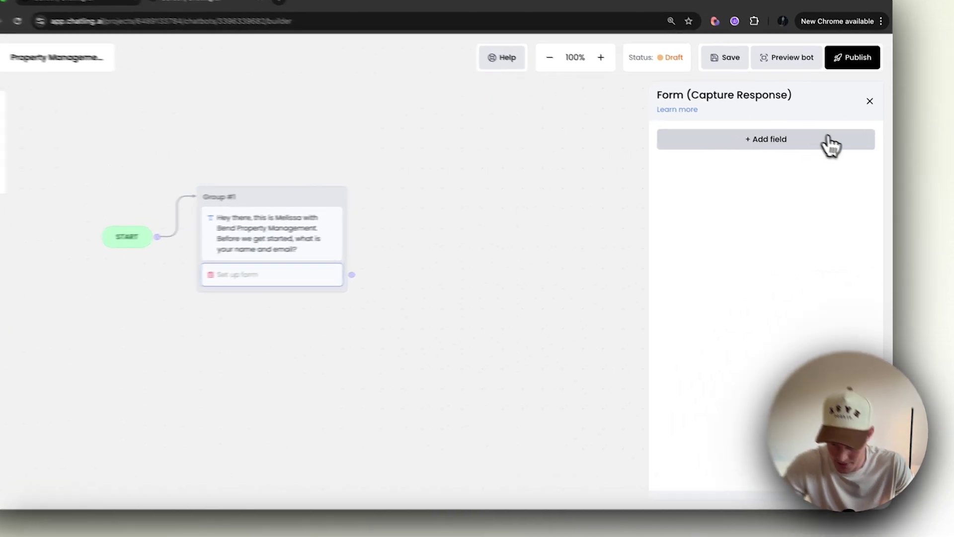
pyautogui.click(791, 144)
pyautogui.click(721, 273)
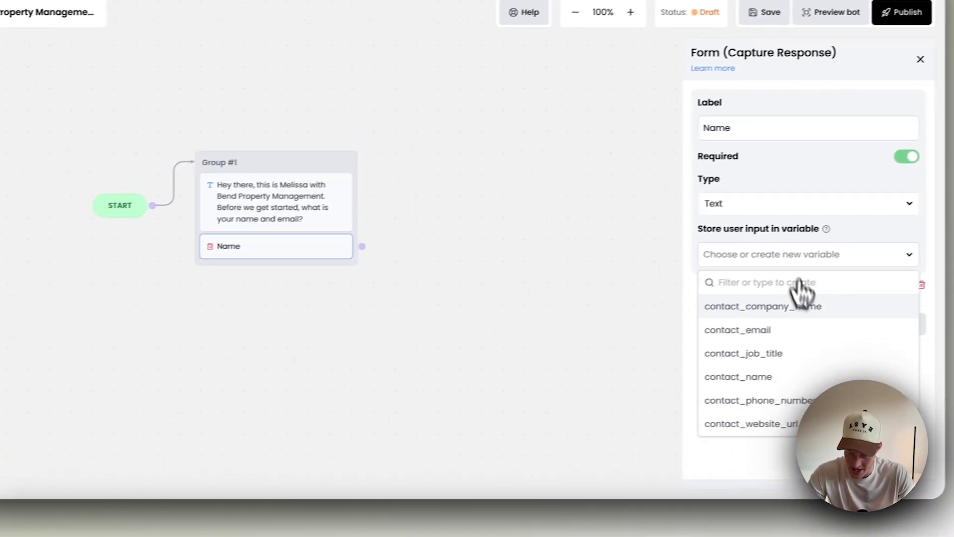
pyautogui.click(746, 382)
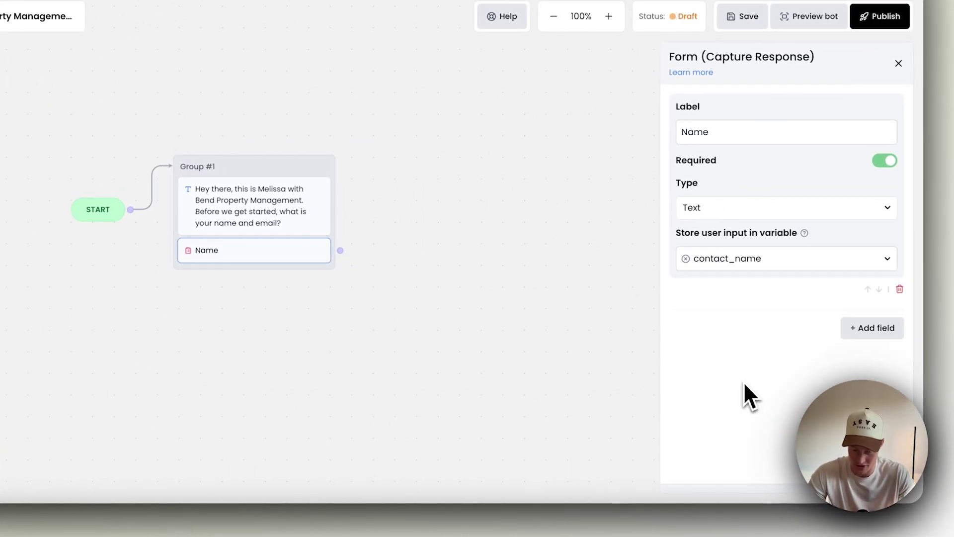
# Add an Email form field of Email type, saved to contact_email.
pyautogui.click(848, 319)
pyautogui.click(742, 336)
pyautogui.write('EMail')
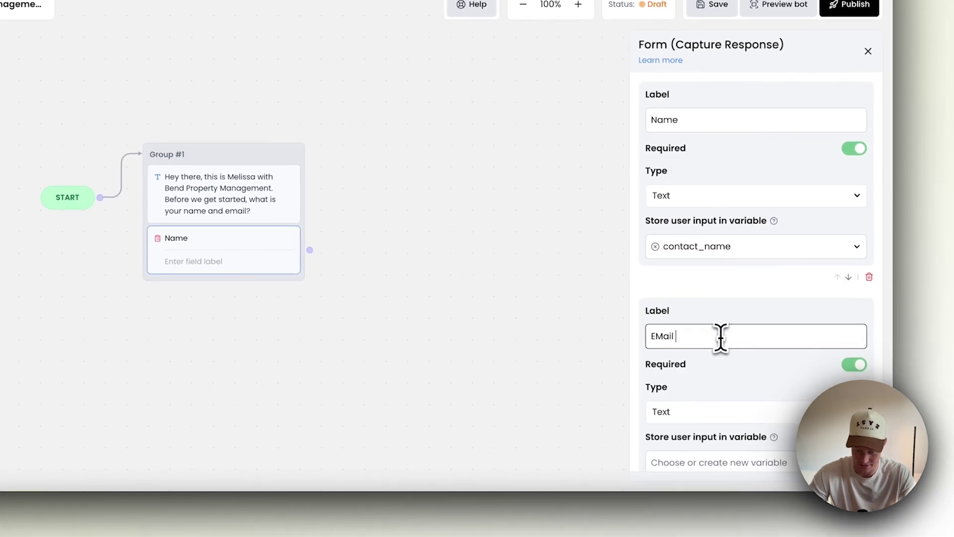
pyautogui.press('BackSpace')
pyautogui.press('BackSpace')
pyautogui.press('BackSpace')
pyautogui.press('BackSpace')
pyautogui.write('mail')
pyautogui.scroll(-2, 722, 348)
pyautogui.click(720, 351)
pyautogui.click(704, 397)
pyautogui.scroll(-1, 706, 377)
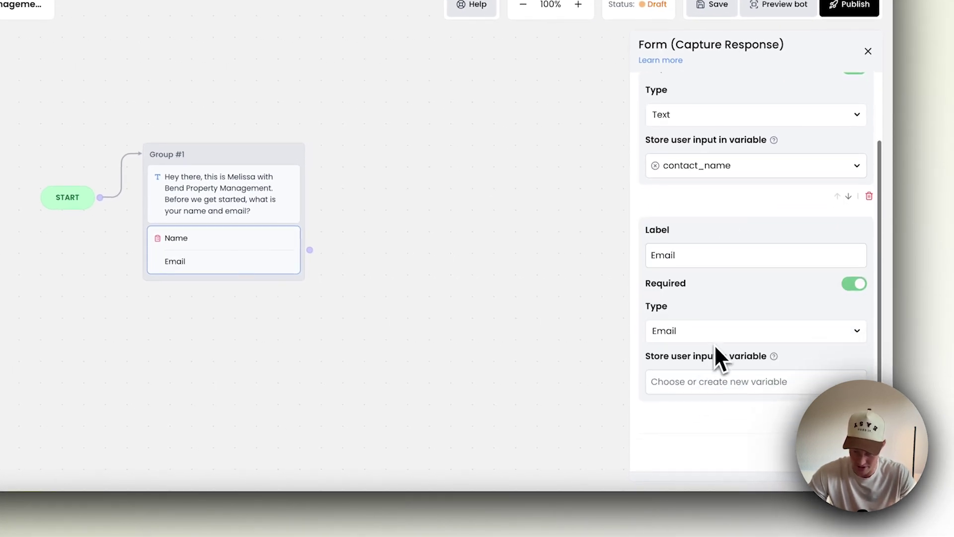
pyautogui.click(706, 382)
pyautogui.scroll(-2, 703, 396)
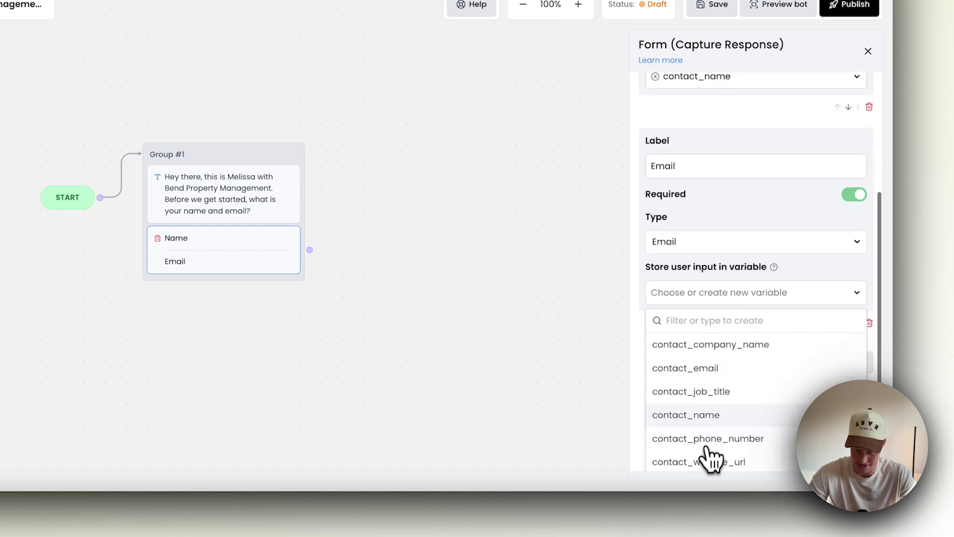
pyautogui.click(716, 368)
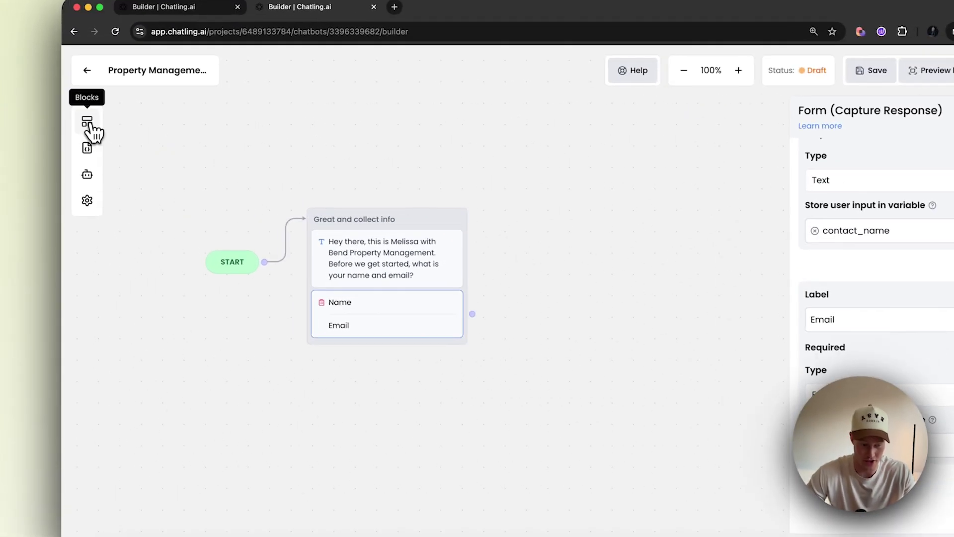
# Add a new text message group with a buttons block to the canvas.
pyautogui.click(83, 114)
pyautogui.moveTo(149, 184); pyautogui.dragTo(543, 213)
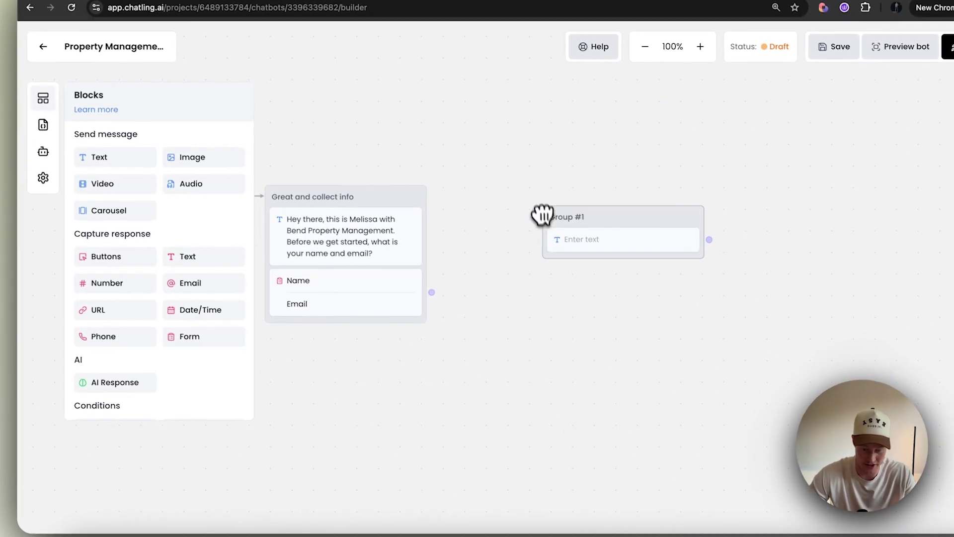
pyautogui.click(70, 102)
pyautogui.scroll(-3, 179, 298)
pyautogui.moveTo(166, 202); pyautogui.dragTo(482, 215)
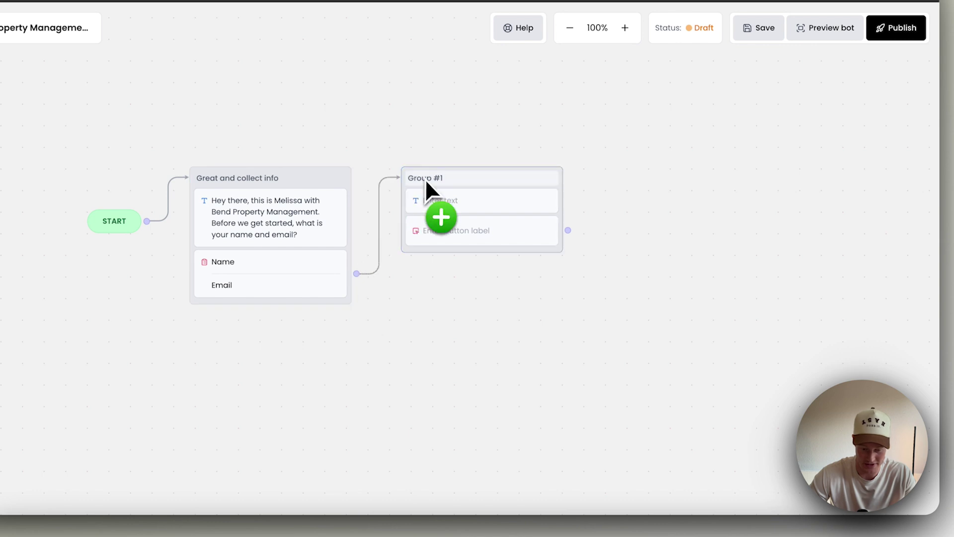
# Paste the rental question into the message and create Yes and No reply buttons.
pyautogui.click(447, 200)
pyautogui.click(788, 152)
pyautogui.write('Thanks, {contact_name}! Are you interested in renting one of our properties?')
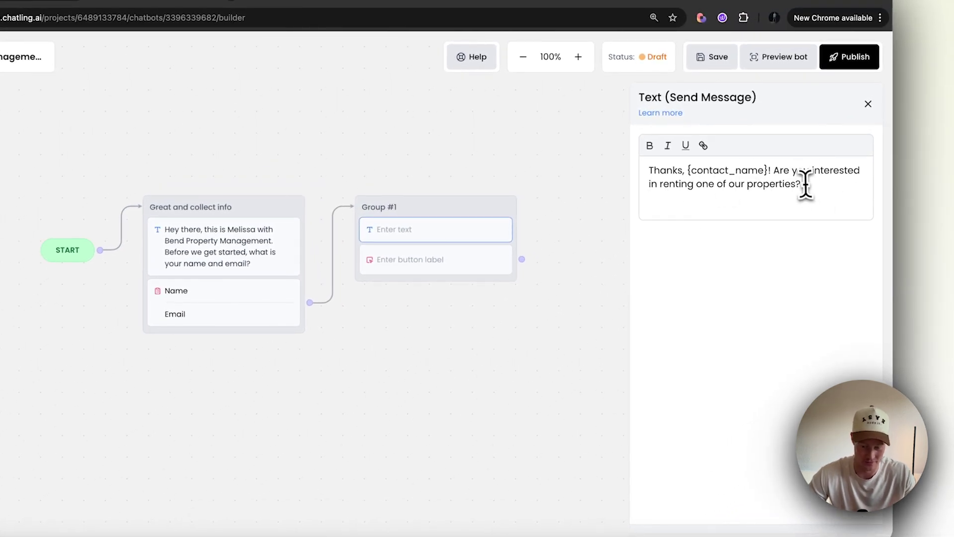
pyautogui.click(451, 260)
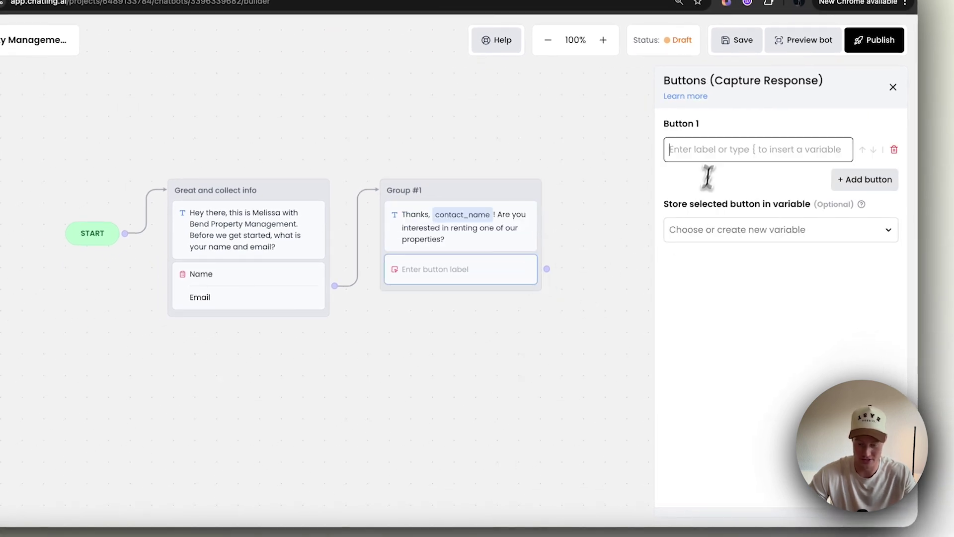
pyautogui.write('Yes')
pyautogui.click(860, 183)
pyautogui.write('No')
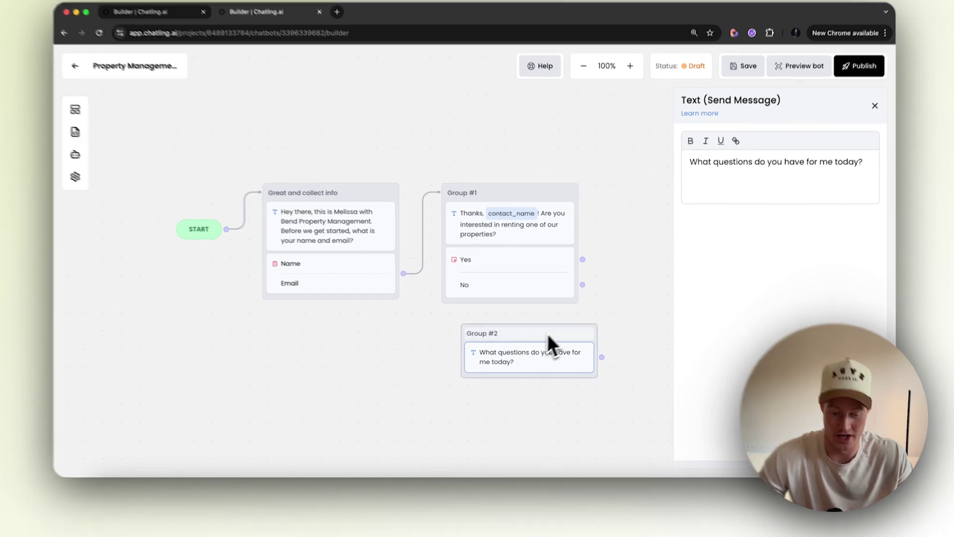
# Add a Text block as Group #3 for the property-type question.
pyautogui.click(549, 334)
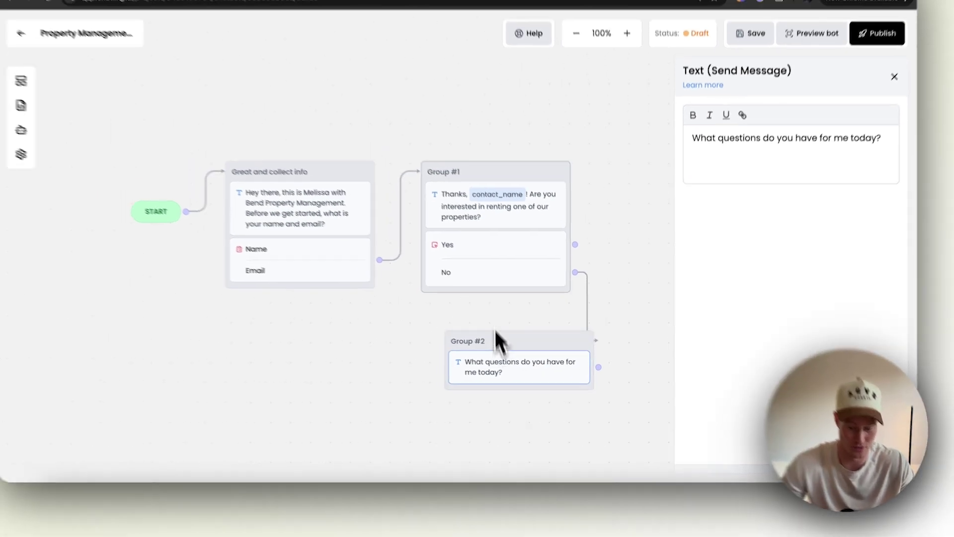
pyautogui.click(492, 334)
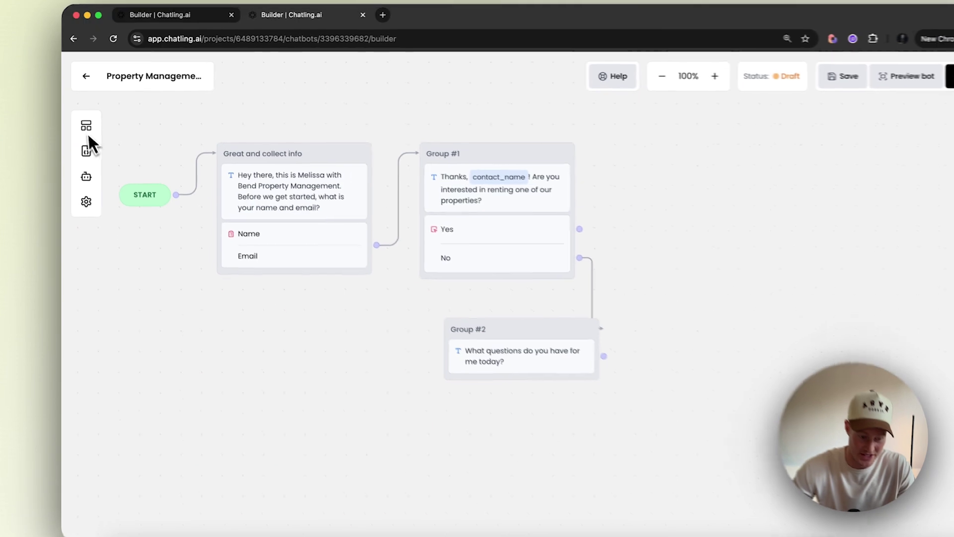
pyautogui.click(83, 114)
pyautogui.moveTo(157, 189); pyautogui.dragTo(691, 195)
pyautogui.click(689, 196)
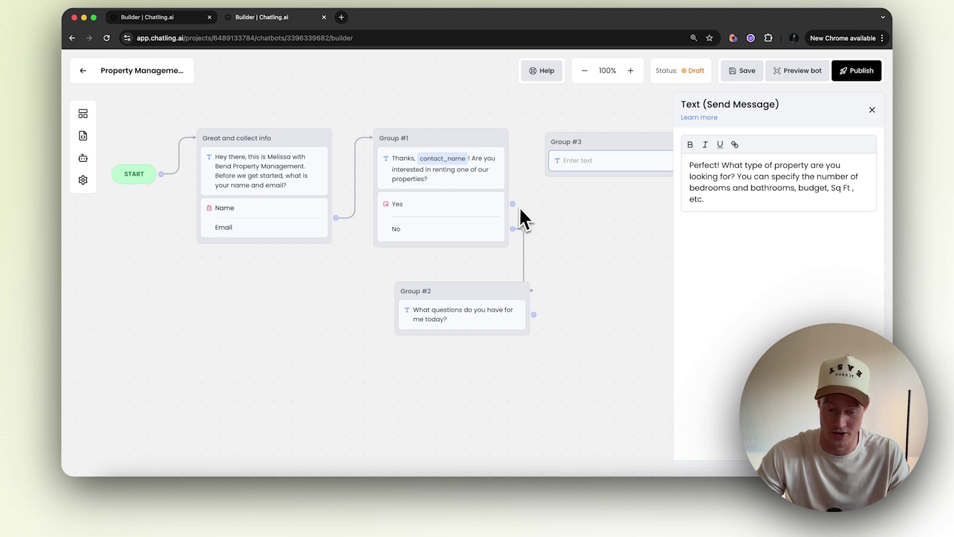
# Connect Yes to Group #3 and add a Capture Response Text block as Group #4.
pyautogui.moveTo(512, 205); pyautogui.dragTo(609, 158)
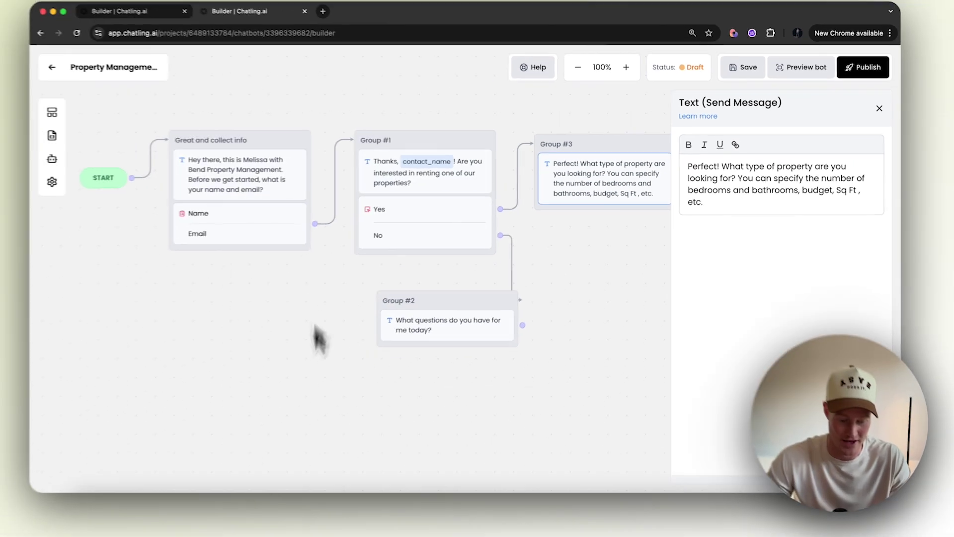
pyautogui.click(240, 379)
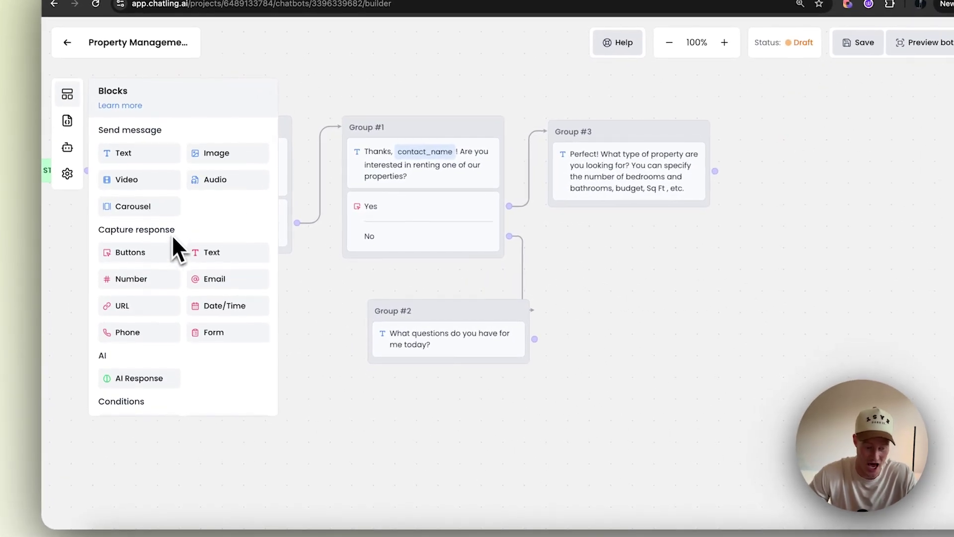
pyautogui.moveTo(229, 257); pyautogui.dragTo(646, 244)
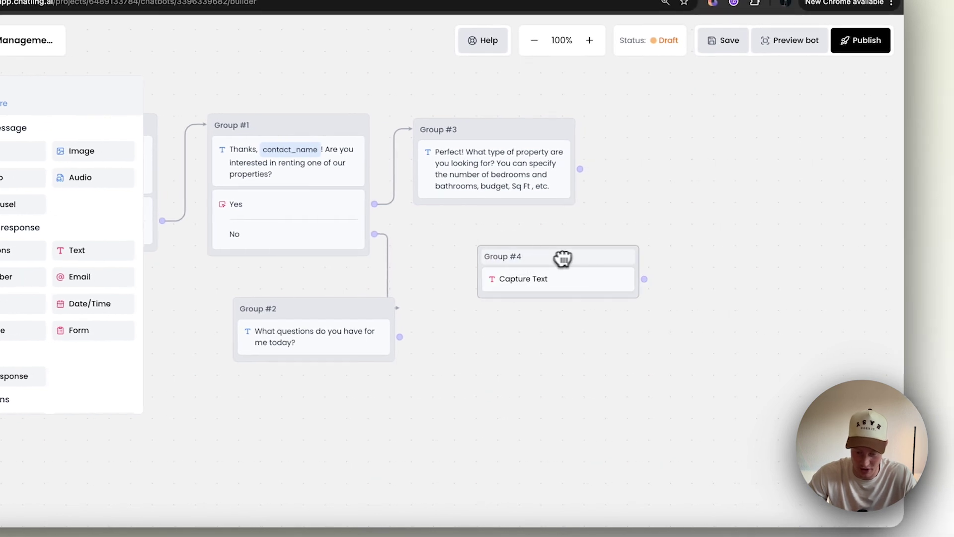
pyautogui.moveTo(563, 258); pyautogui.dragTo(533, 258)
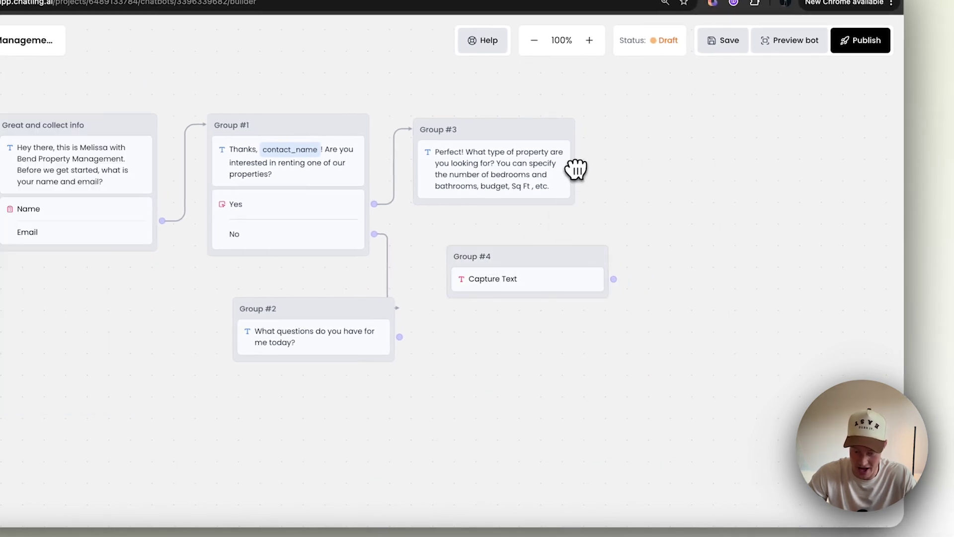
# Link Group #3 to Group #4 and store the reply in a new Property Question variable.
pyautogui.moveTo(630, 242); pyautogui.dragTo(544, 298)
pyautogui.click(544, 298)
pyautogui.click(718, 154)
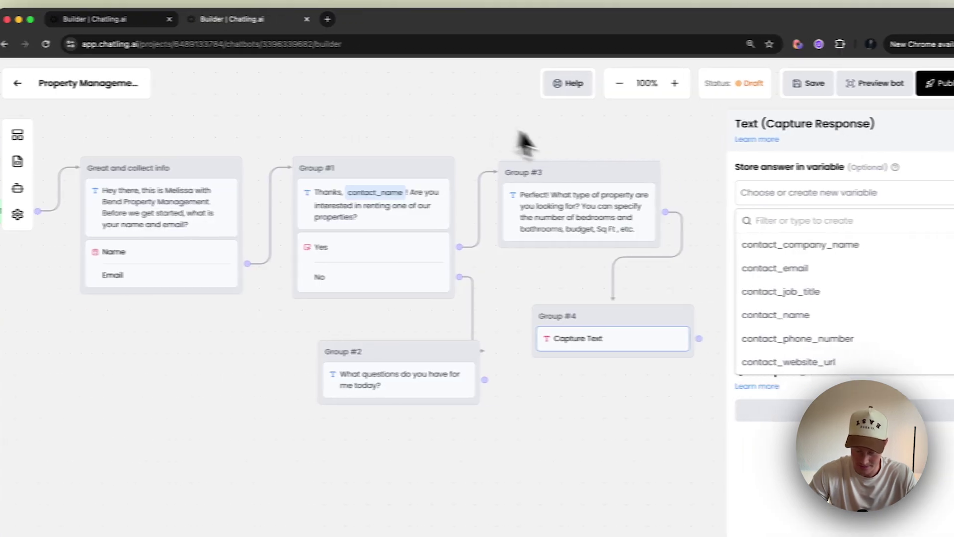
pyautogui.write('Property Question')
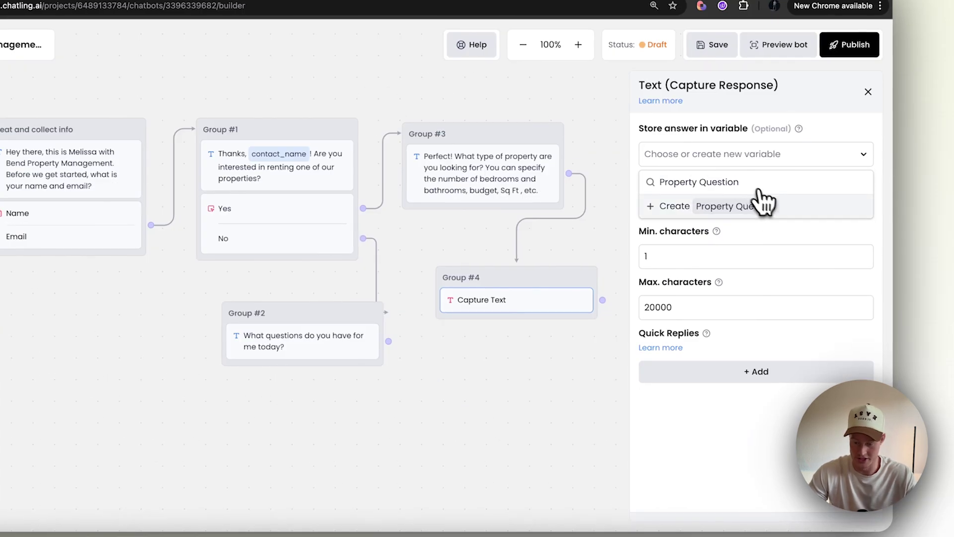
pyautogui.click(772, 209)
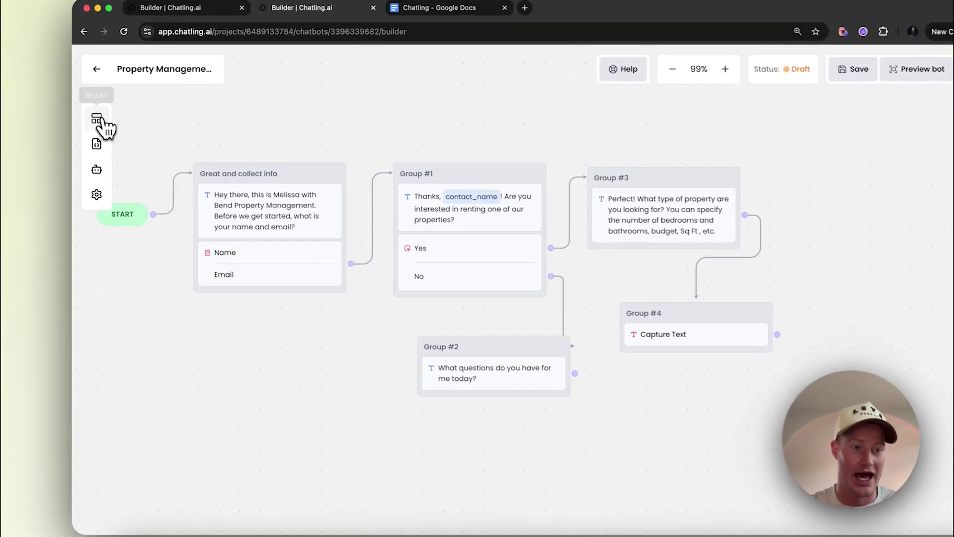
# Add an AI Response block as Group #5 with one empty AI instruction.
pyautogui.click(83, 114)
pyautogui.scroll(-5, 178, 263)
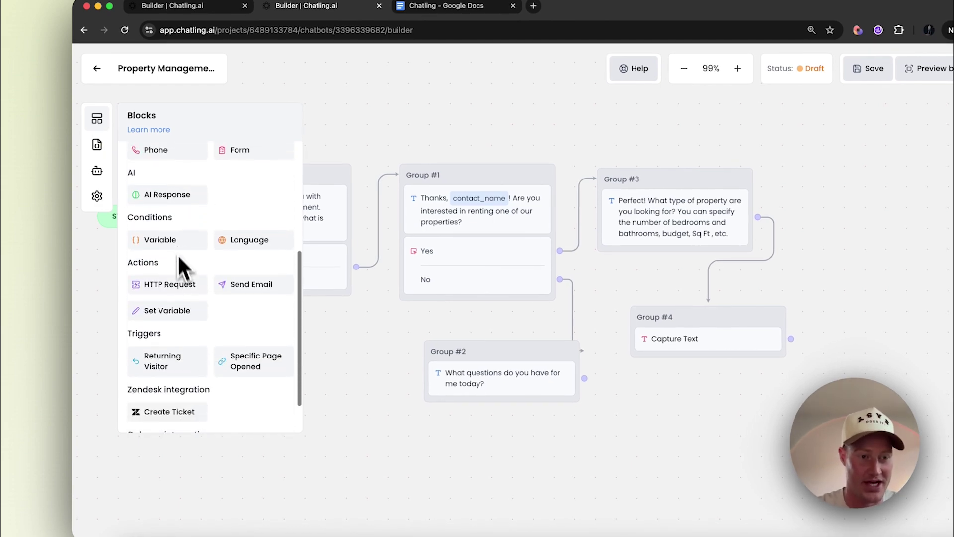
pyautogui.moveTo(170, 192); pyautogui.dragTo(768, 408)
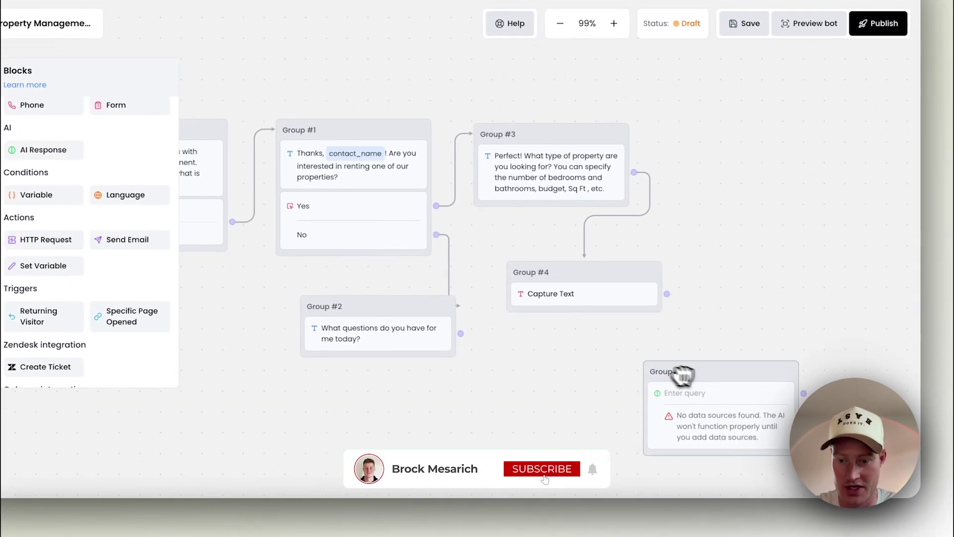
pyautogui.click(711, 347)
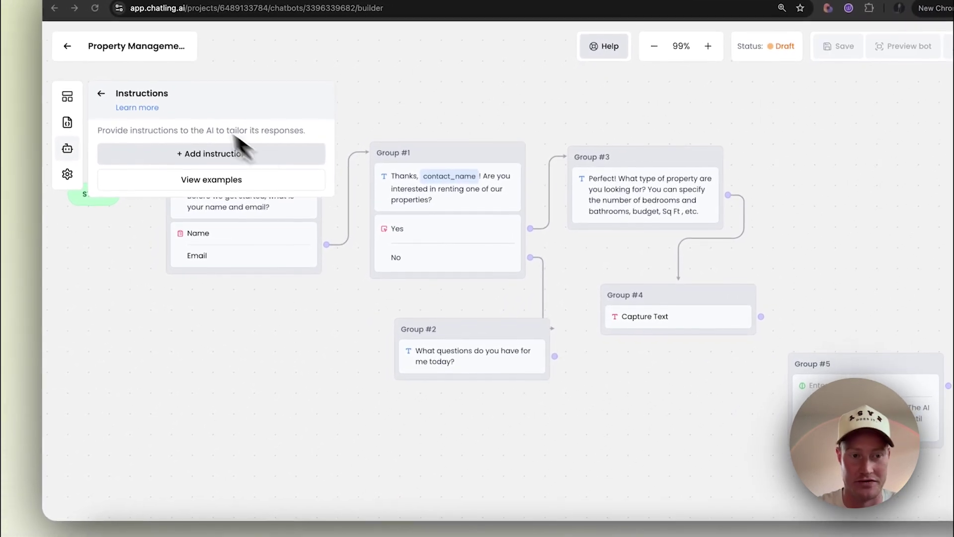
pyautogui.click(253, 154)
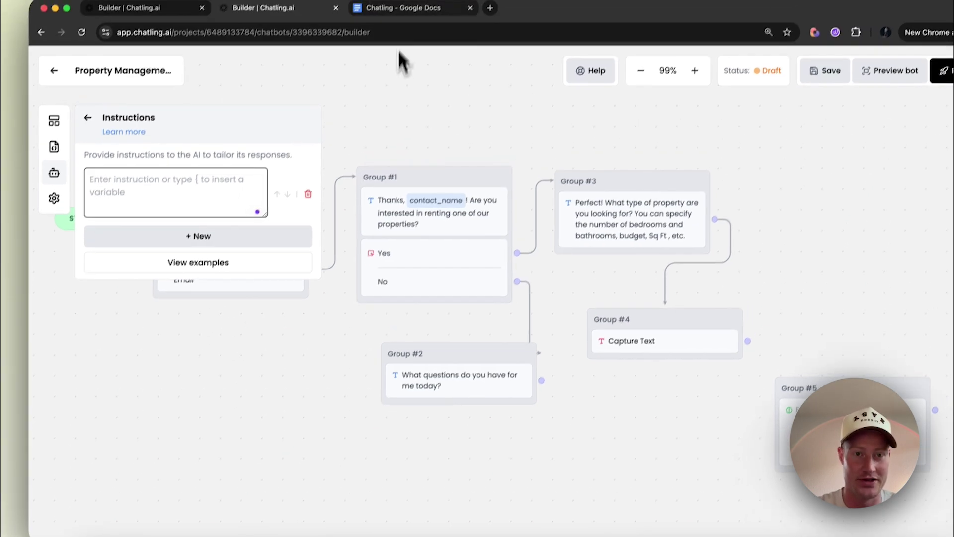
pyautogui.hotkey('ctrl', 'Tab')
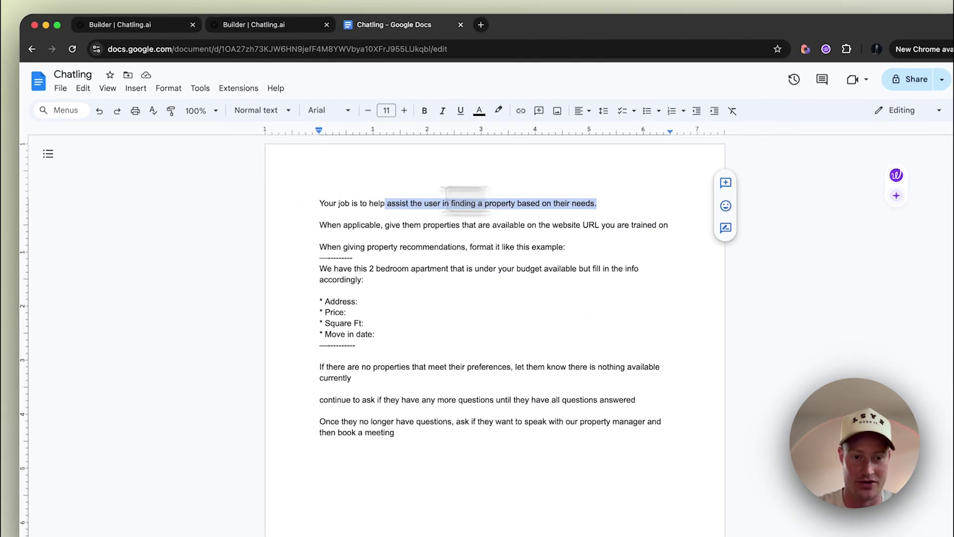
# Paste the Google Doc's first instruction sentence into the AI instruction box and add another entry.
pyautogui.click(221, 26)
pyautogui.click(169, 196)
pyautogui.write('Your job is to help assist the user in finding a property based on their needs.')
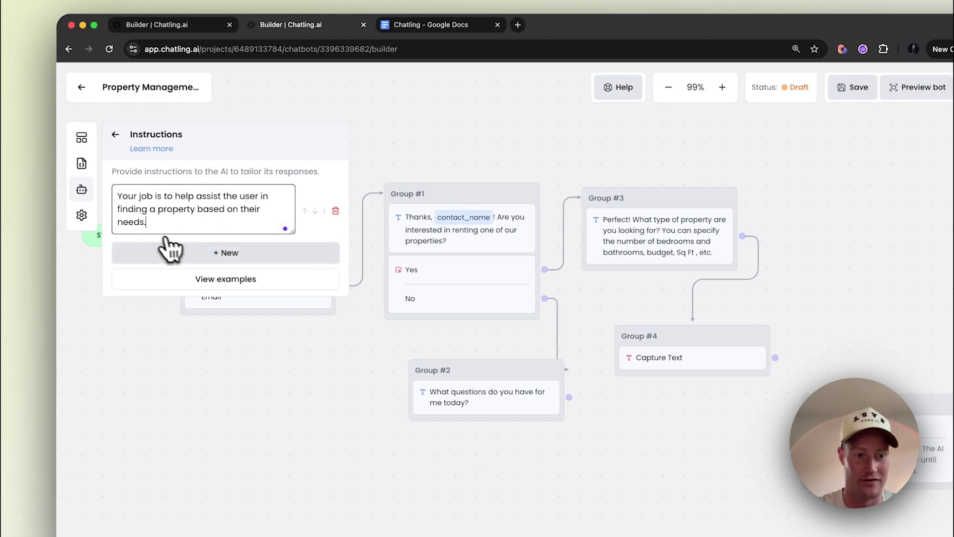
pyautogui.click(224, 254)
# Copy the remaining Doc lines, including the listing-format example, into instructions and close the panel.
pyautogui.click(431, 25)
pyautogui.moveTo(706, 225); pyautogui.dragTo(365, 224)
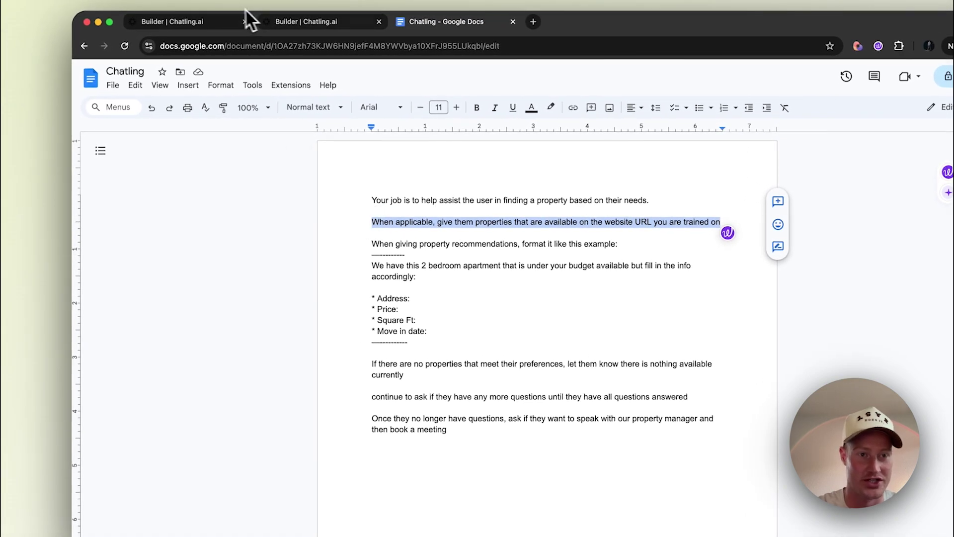
pyautogui.click(176, 10)
pyautogui.click(446, 22)
pyautogui.moveTo(323, 249); pyautogui.dragTo(621, 326)
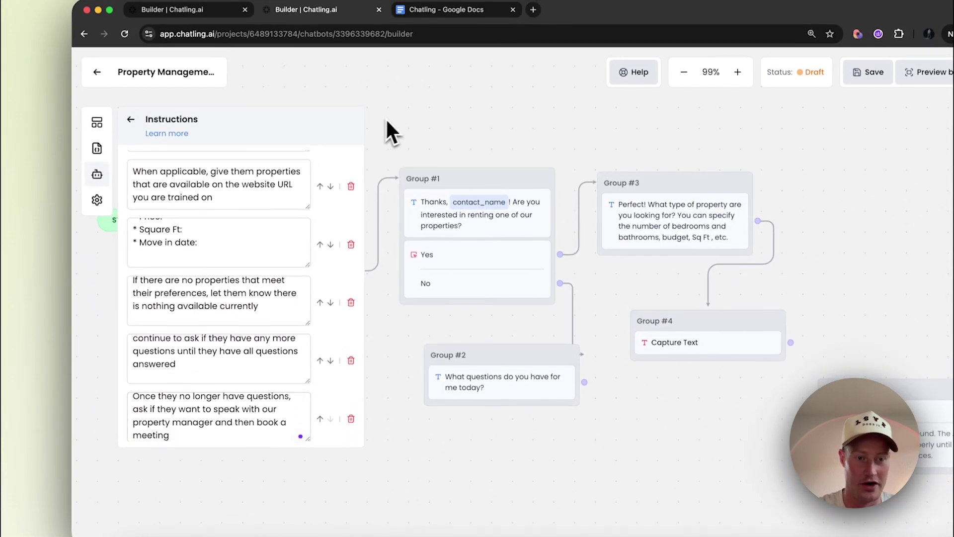
pyautogui.click(377, 93)
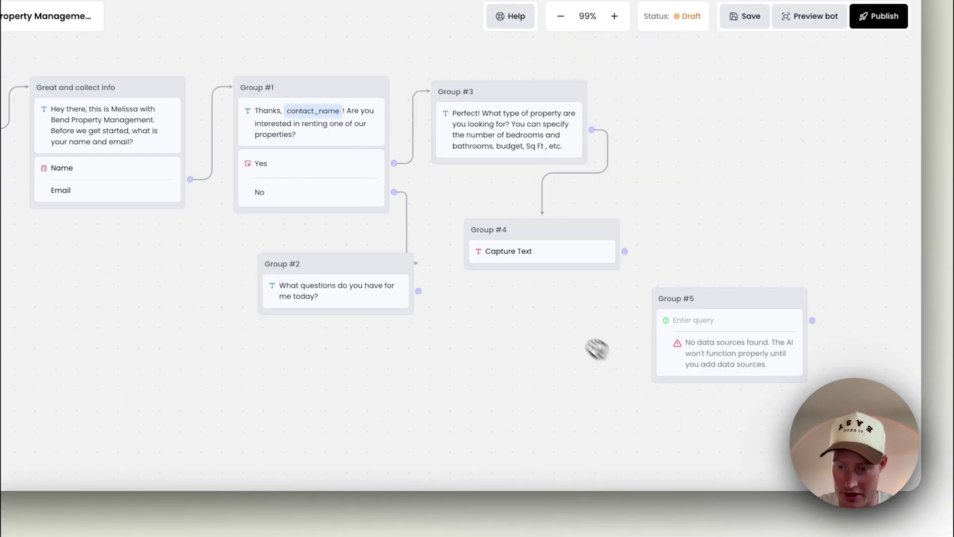
# Go from Group #5's AI configuration to the bot's empty Knowledge Base page.
pyautogui.click(663, 281)
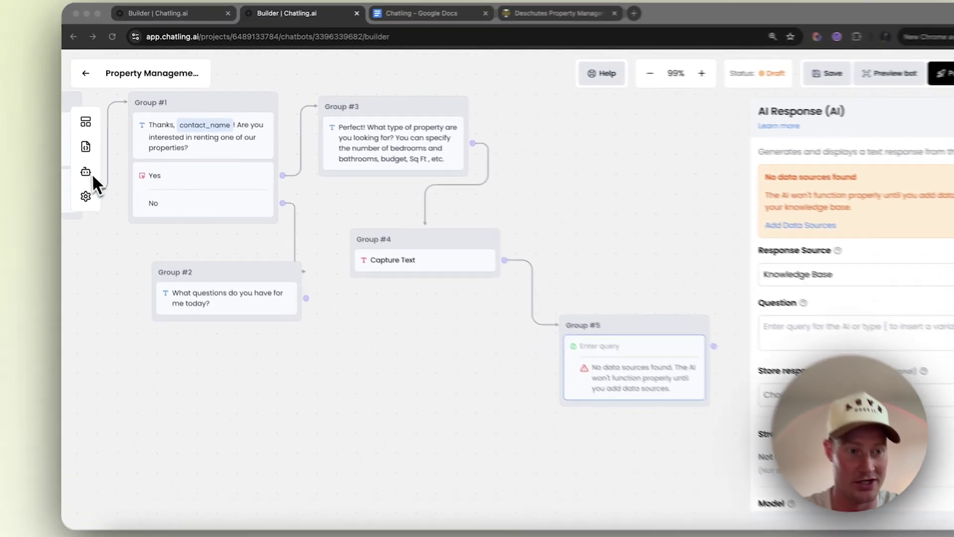
pyautogui.click(0, 117)
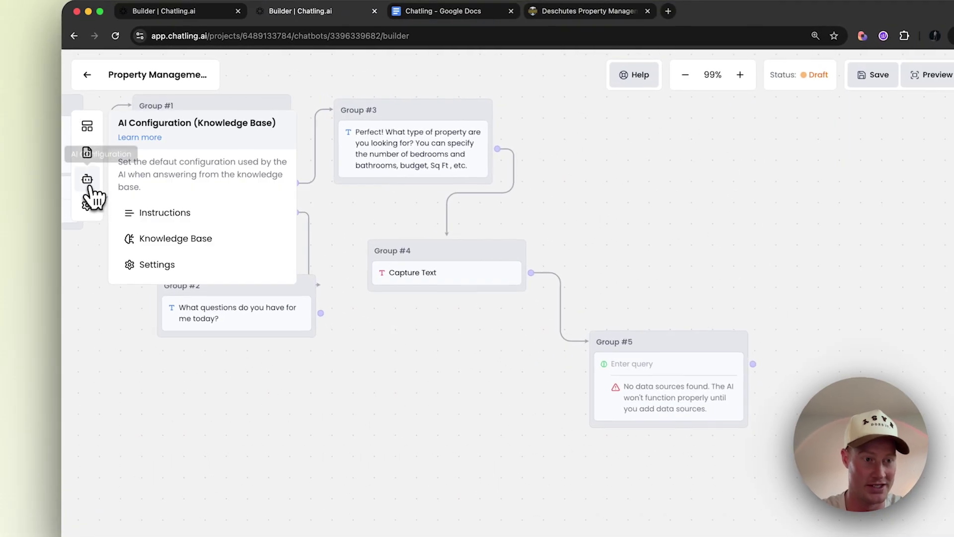
pyautogui.click(196, 241)
pyautogui.click(253, 205)
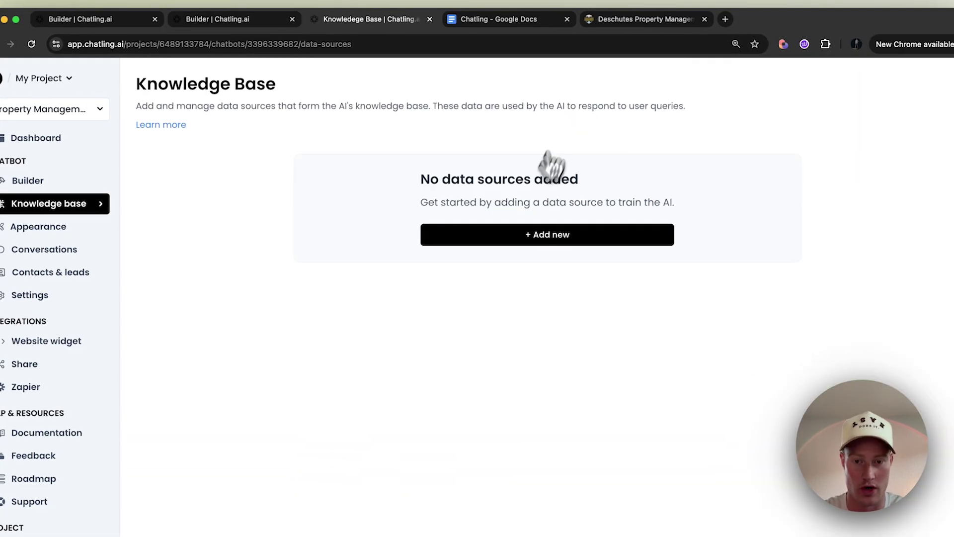
# Start a new data source and paste the rentingoregon.com site URL into Website URL.
pyautogui.click(541, 238)
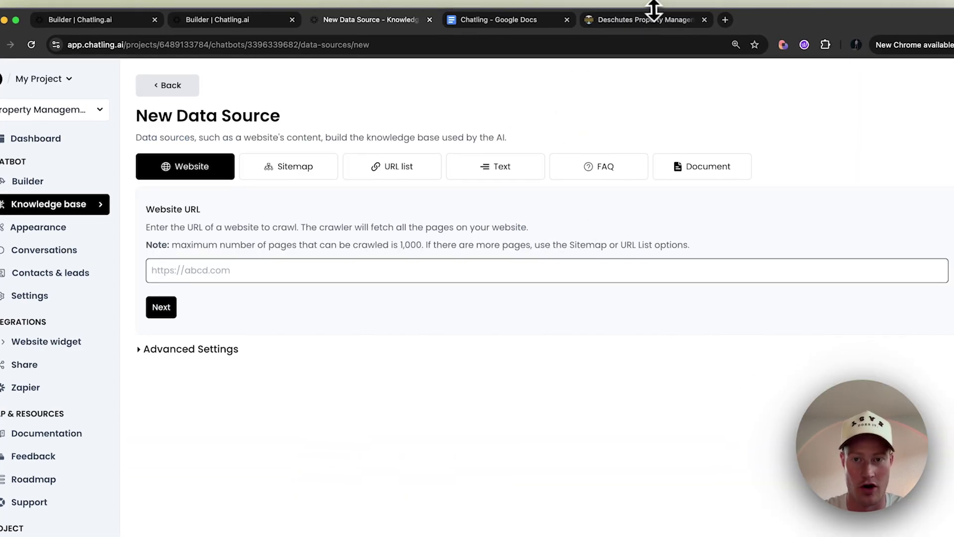
pyautogui.click(641, 18)
pyautogui.scroll(-15, 287, 228)
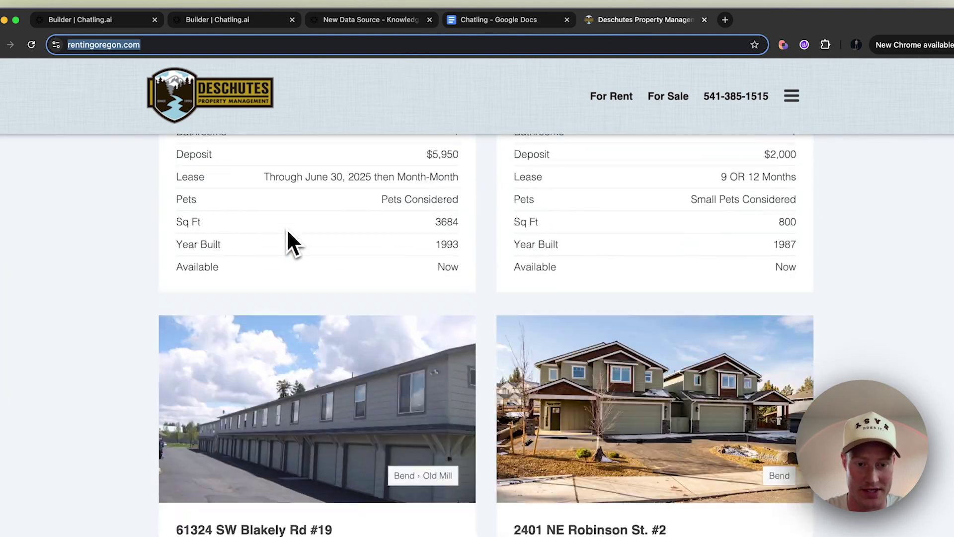
pyautogui.scroll(15, 287, 230)
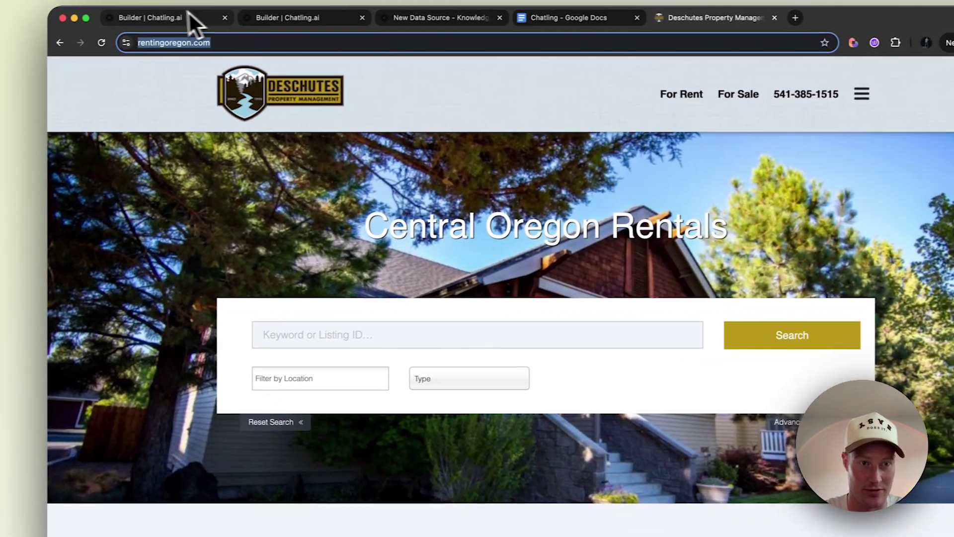
pyautogui.click(216, 20)
pyautogui.click(352, 20)
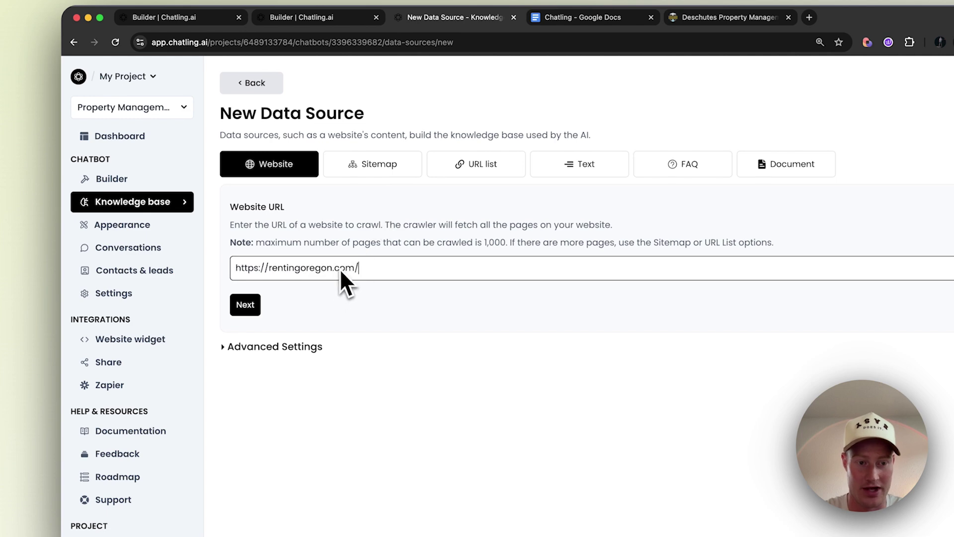
# Crawl rentingoregon.com, review the 988 pages found, and confirm the website data source.
pyautogui.click(248, 304)
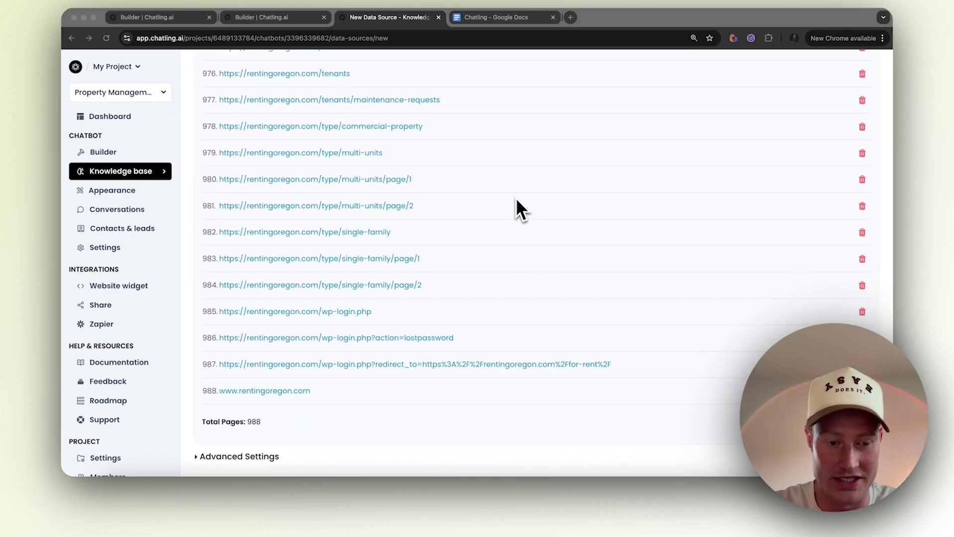
pyautogui.scroll(15, 514, 198)
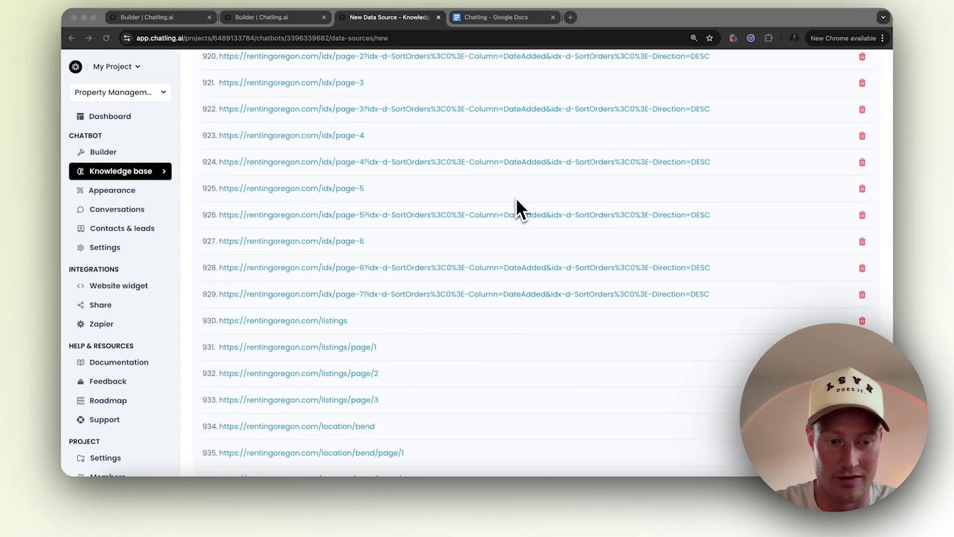
pyautogui.scroll(-15, 515, 197)
pyautogui.scroll(-2, 353, 326)
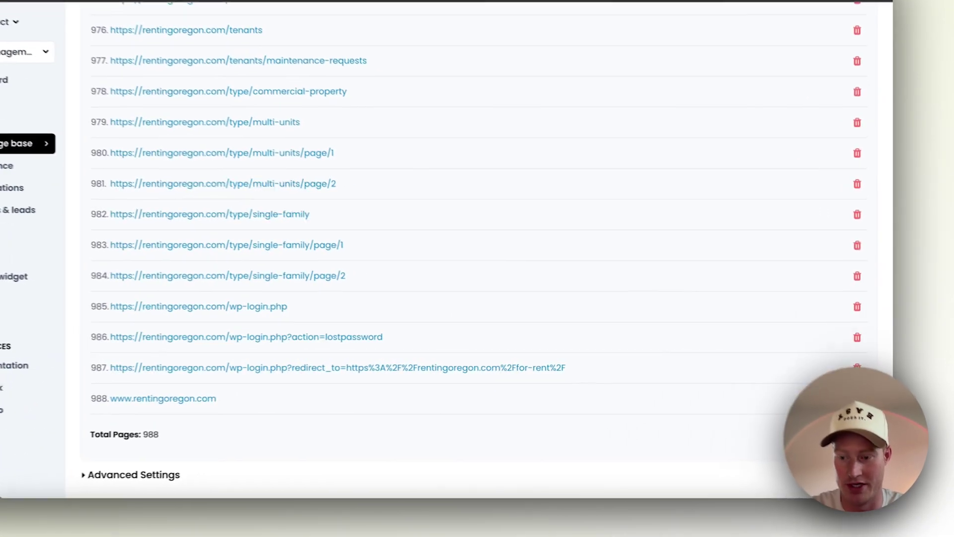
pyautogui.scroll(15, 350, 284)
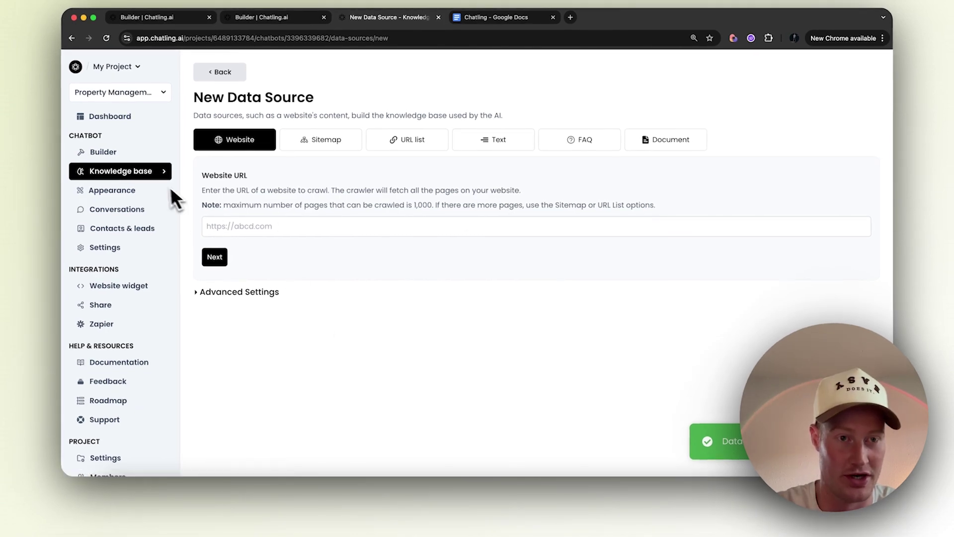
pyautogui.hotkey('ctrl', 'shift', 'Tab')
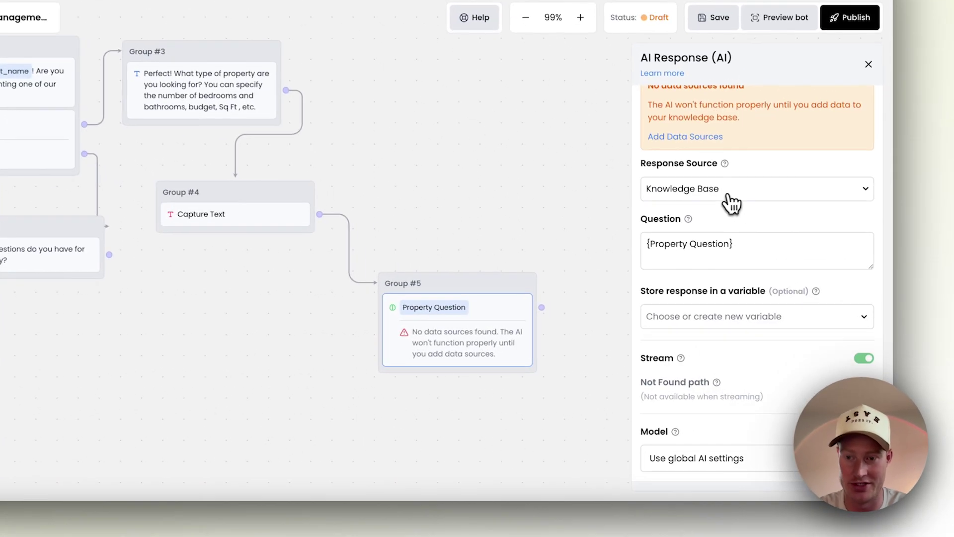
# Switch Group #5's response to AI Model, paste the YES/NO/NOT_APPLICABLE analysis prompt, and enlarge the box.
pyautogui.click(770, 214)
pyautogui.click(696, 244)
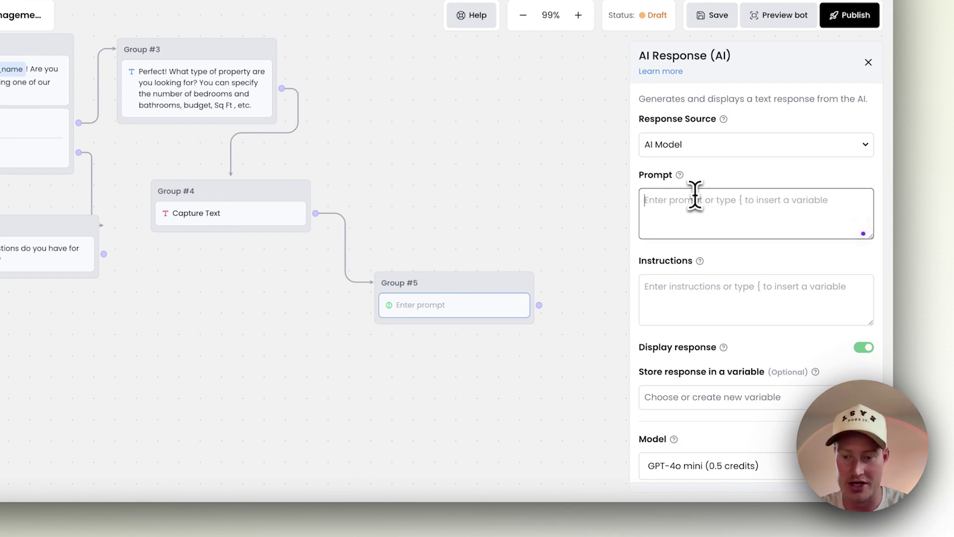
pyautogui.hotkey('ctrl', 'v')
pyautogui.moveTo(870, 238); pyautogui.dragTo(870, 444)
pyautogui.scroll(5, 805, 377)
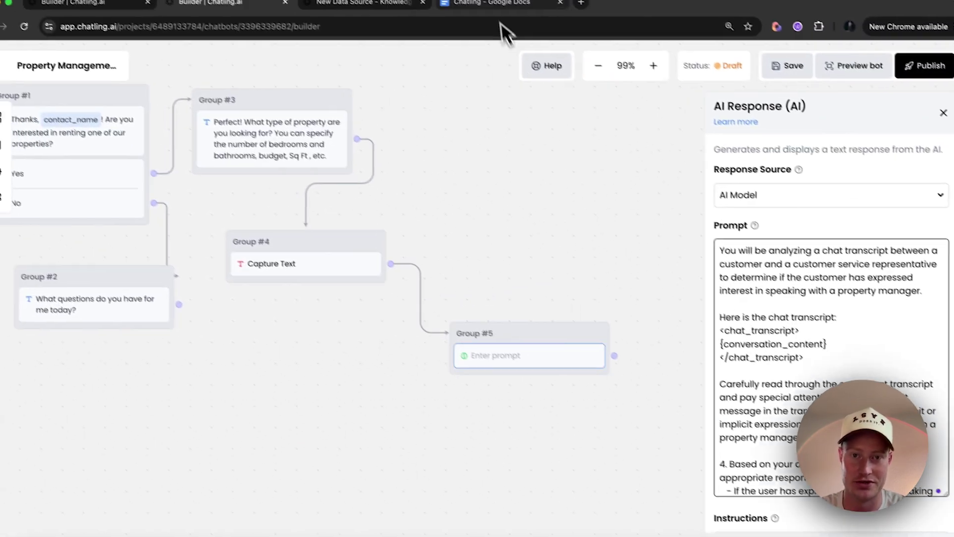
# Review the prompt draft in the Google Doc, then return to the chatbot builder.
pyautogui.click(502, 14)
pyautogui.click(323, 208)
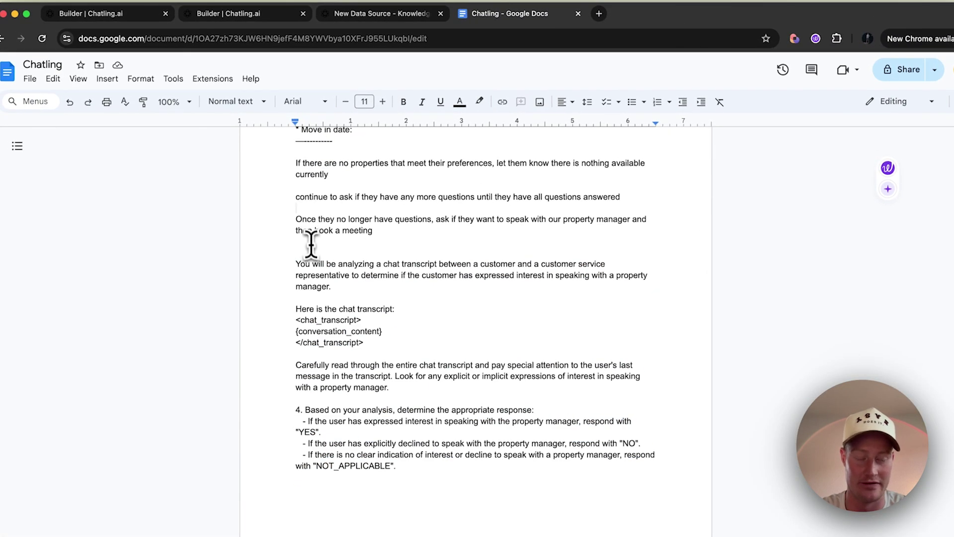
pyautogui.scroll(-6, 313, 242)
pyautogui.scroll(8, 341, 277)
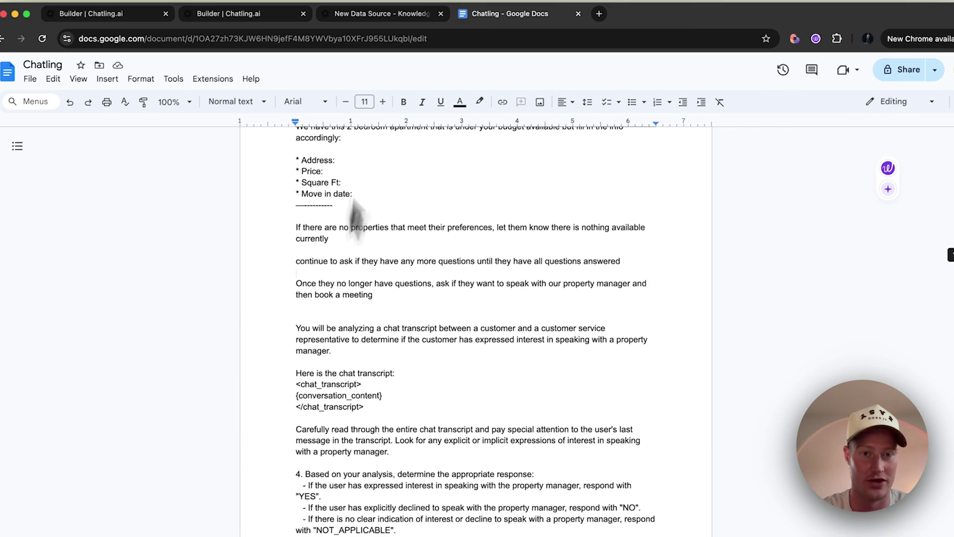
pyautogui.click(388, 14)
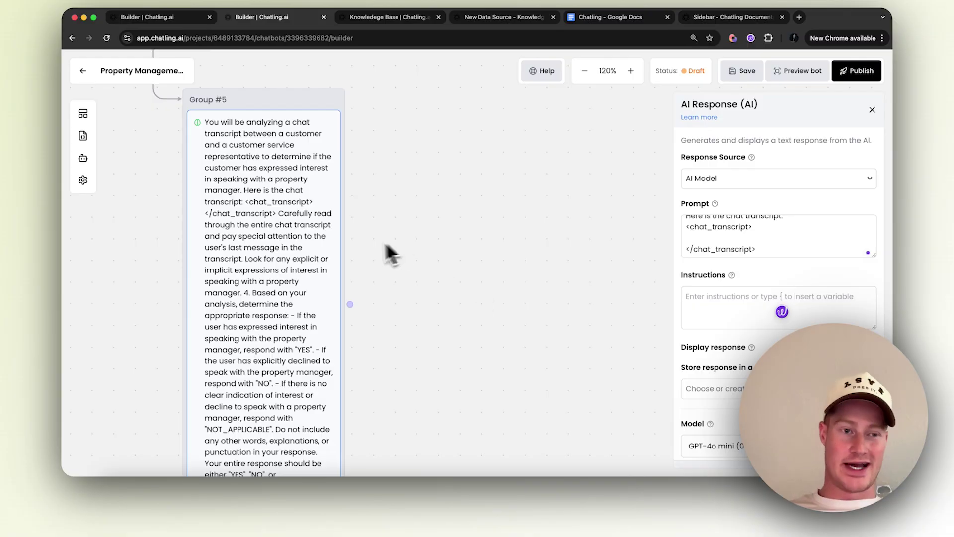
pyautogui.click(83, 135)
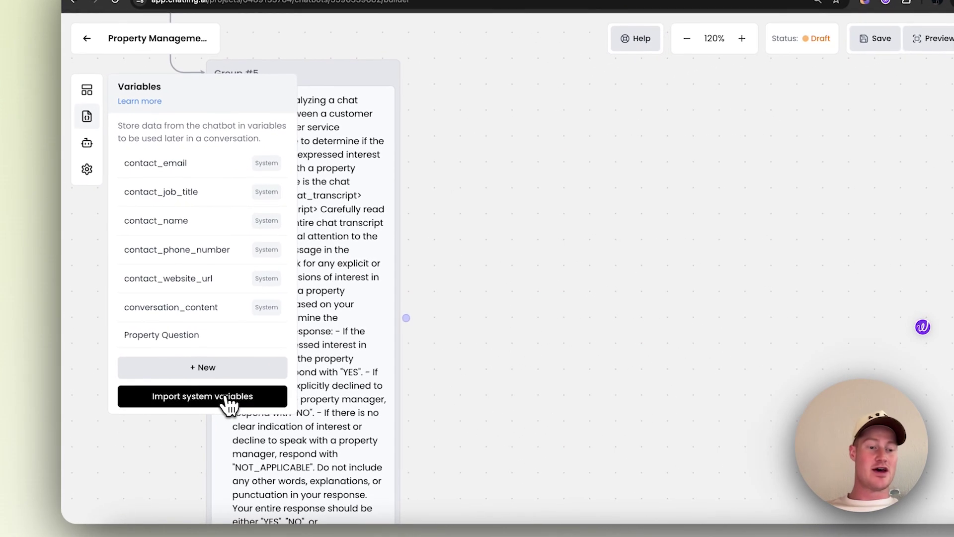
pyautogui.click(228, 400)
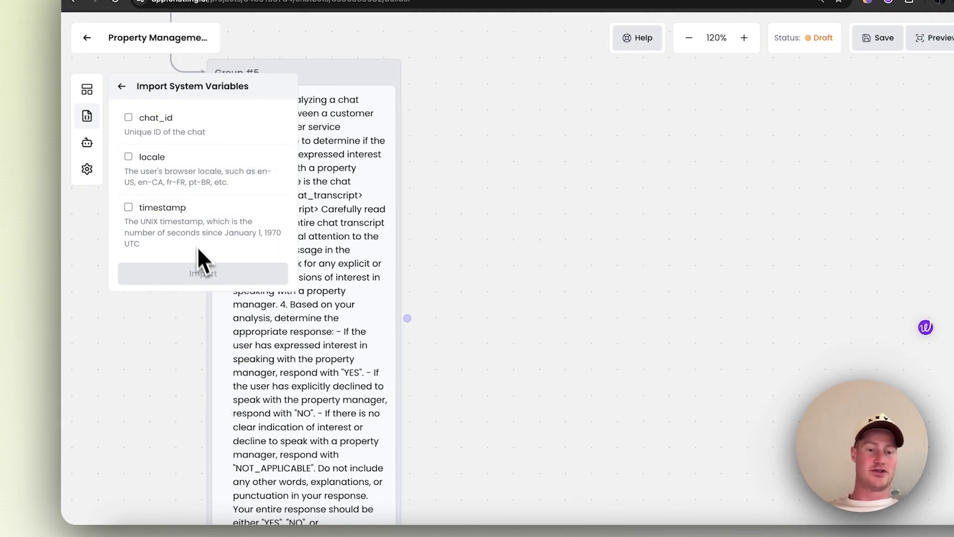
pyautogui.click(129, 208)
pyautogui.click(130, 209)
pyautogui.click(122, 87)
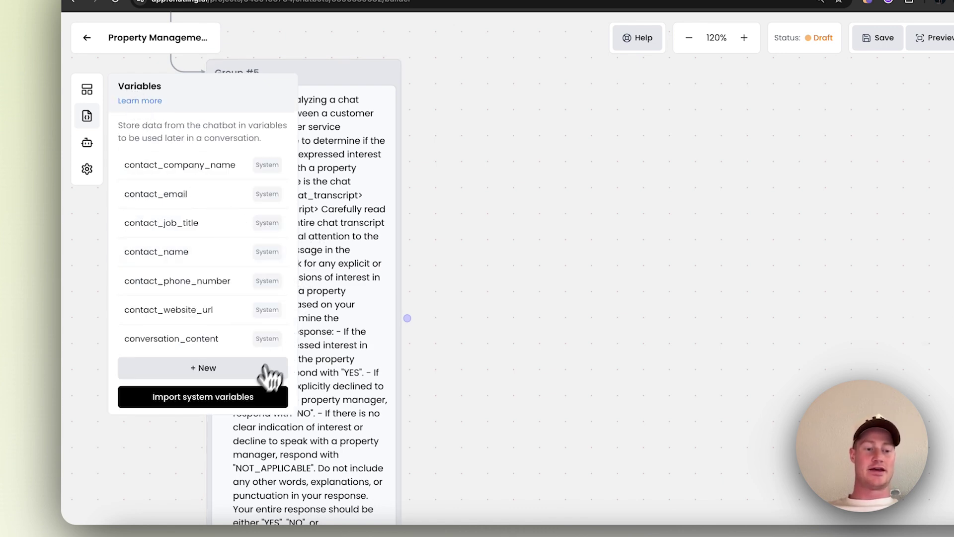
pyautogui.click(392, 305)
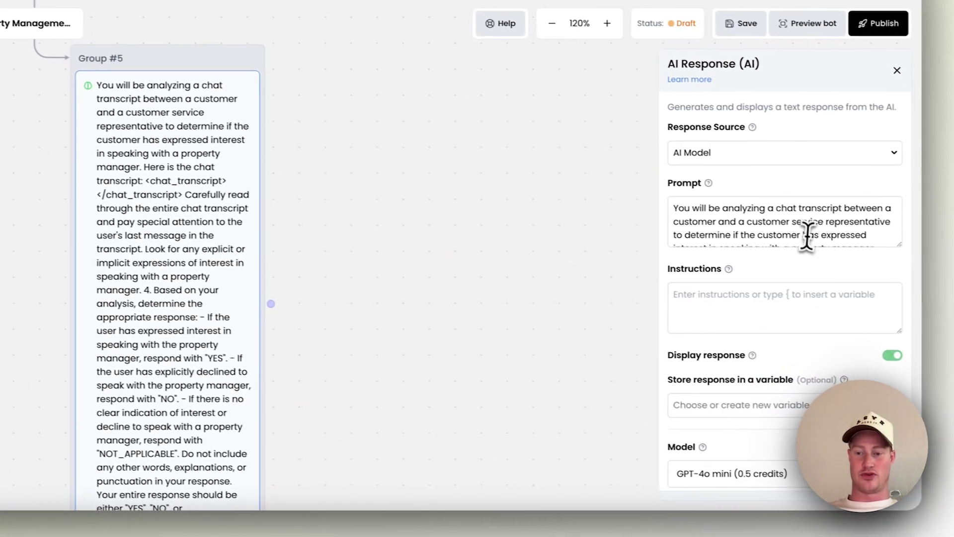
# Insert the conversation_content variable on a new line of Group #5's prompt, then close the panel.
pyautogui.click(805, 229)
pyautogui.press('Return')
pyautogui.write('{')
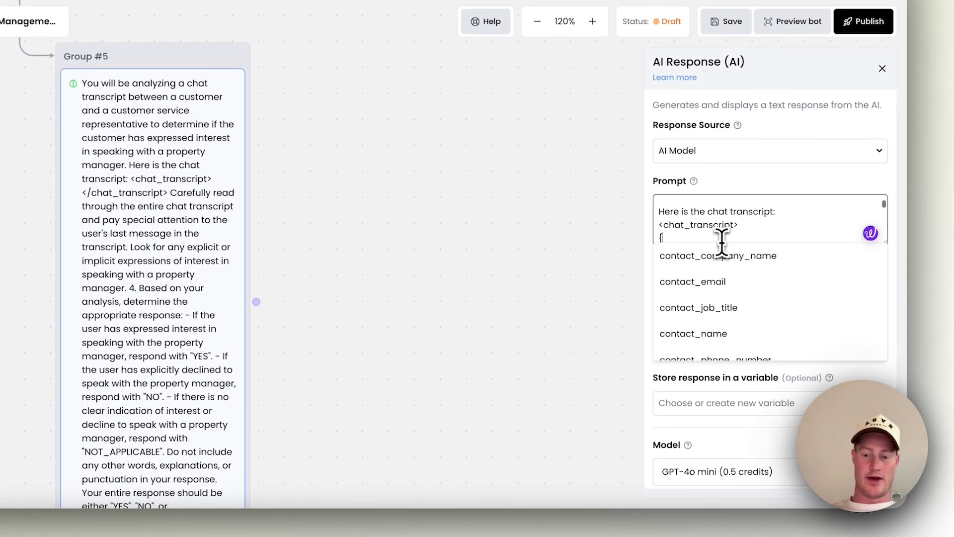
pyautogui.scroll(-5, 728, 255)
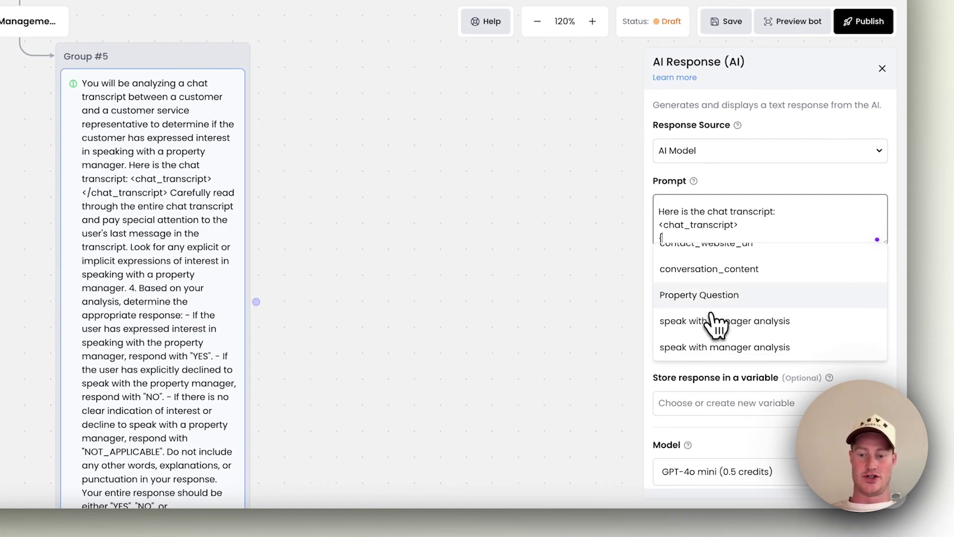
pyautogui.scroll(2, 716, 318)
pyautogui.click(710, 306)
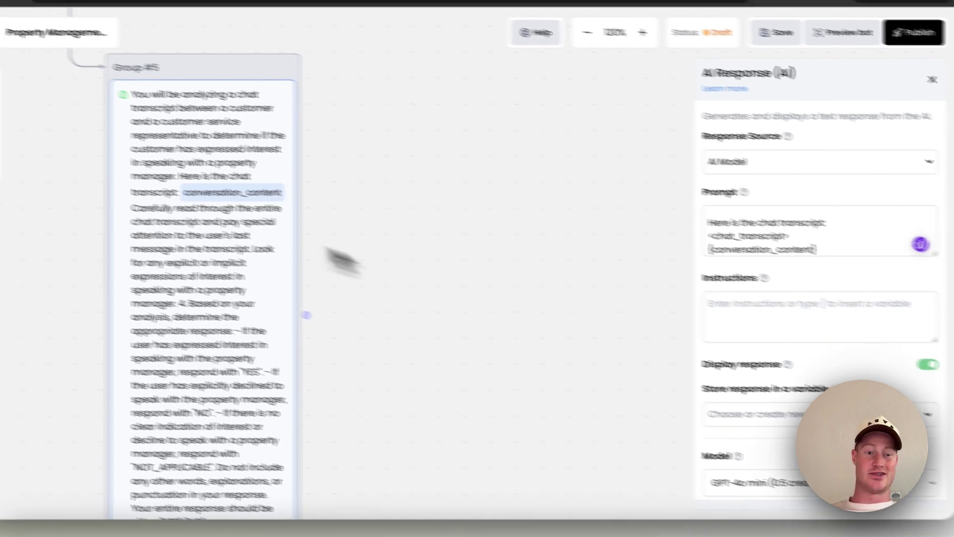
pyautogui.scroll(4, 199, 194)
pyautogui.hscroll(-4, 198, 194)
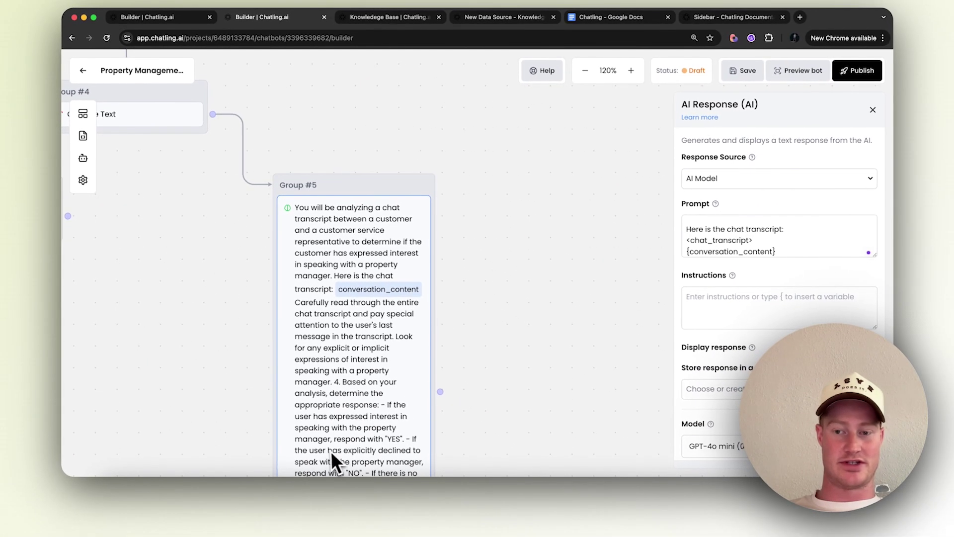
pyautogui.scroll(-5, 374, 510)
pyautogui.click(199, 124)
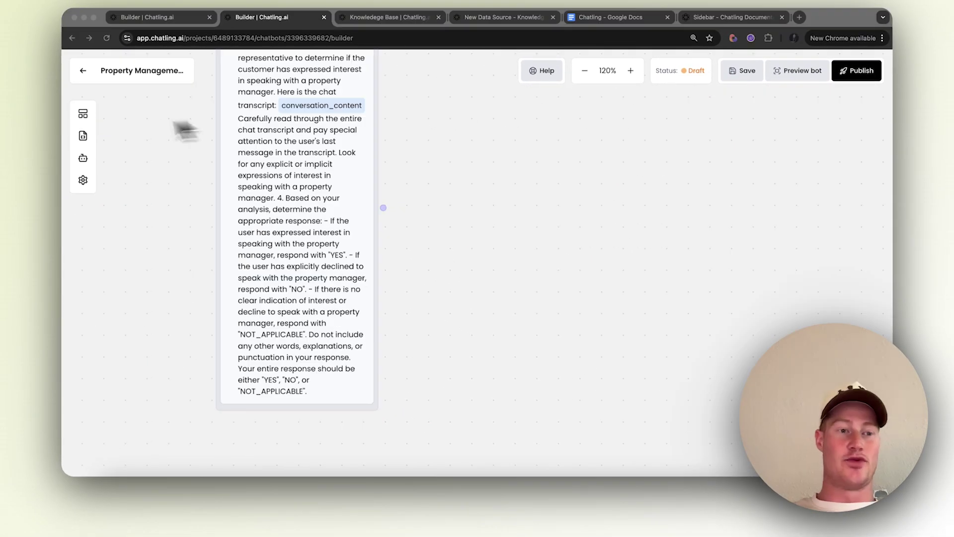
# Place a Conditions > Variable block as Group #6 beside Group #5 and connect them.
pyautogui.click(83, 114)
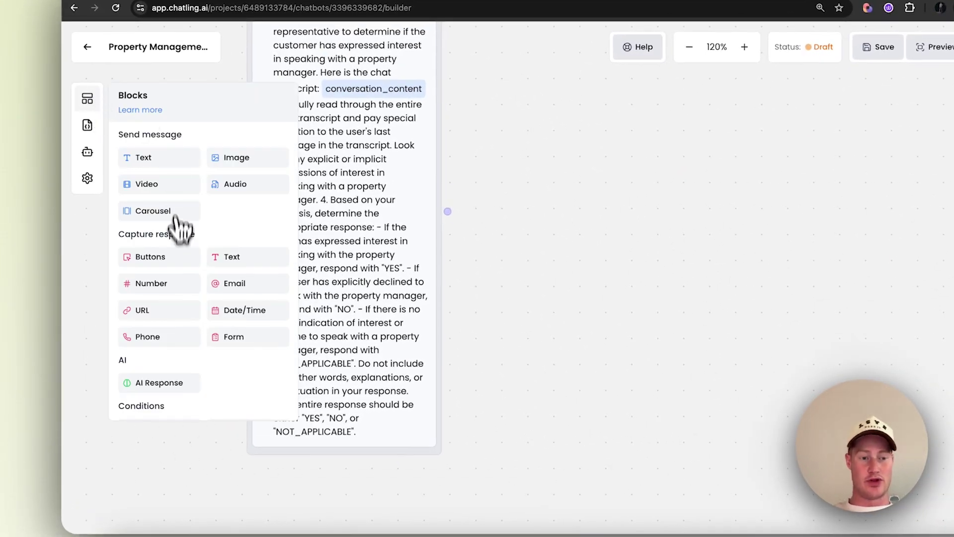
pyautogui.scroll(-3, 173, 268)
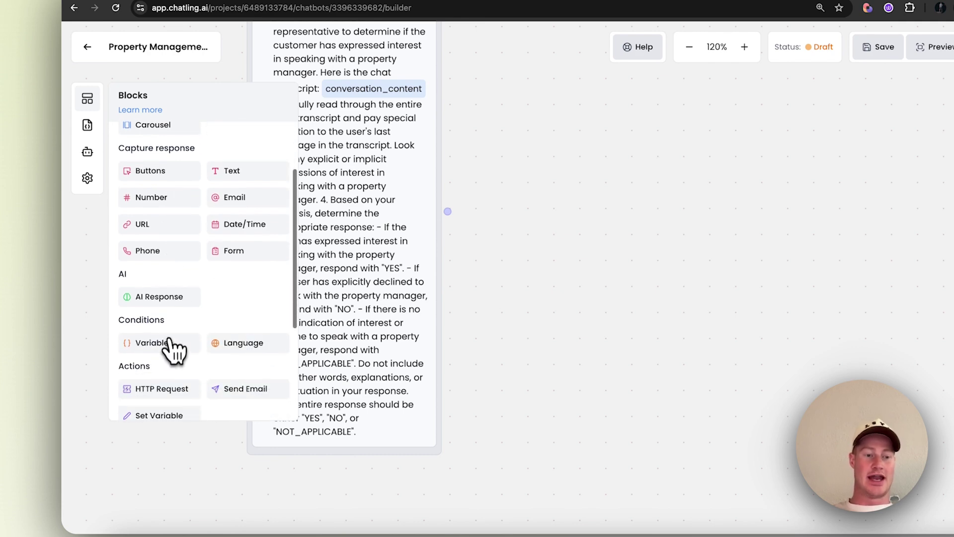
pyautogui.moveTo(170, 343); pyautogui.dragTo(679, 140)
pyautogui.moveTo(610, 145); pyautogui.dragTo(519, 199)
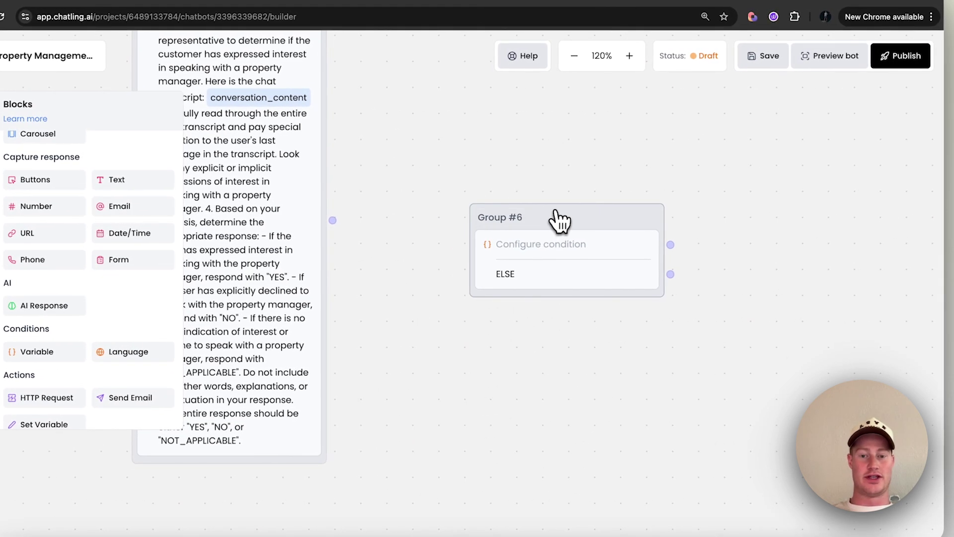
pyautogui.moveTo(604, 216); pyautogui.dragTo(577, 187)
pyautogui.moveTo(333, 220); pyautogui.dragTo(479, 230)
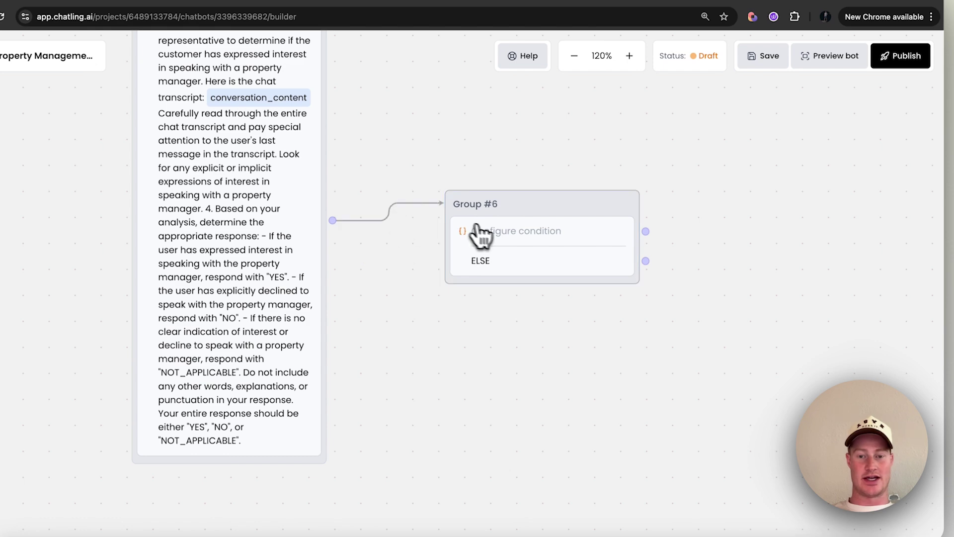
pyautogui.click(478, 230)
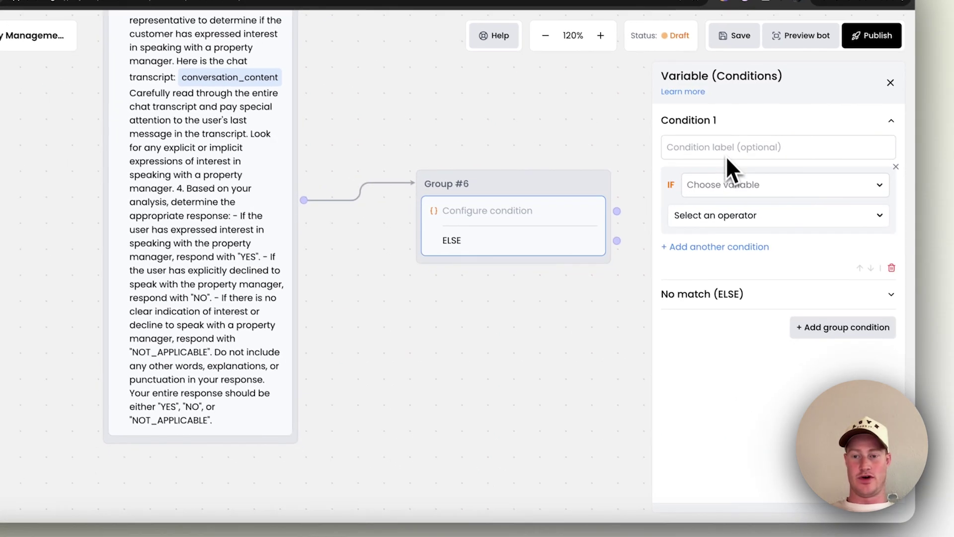
pyautogui.click(726, 185)
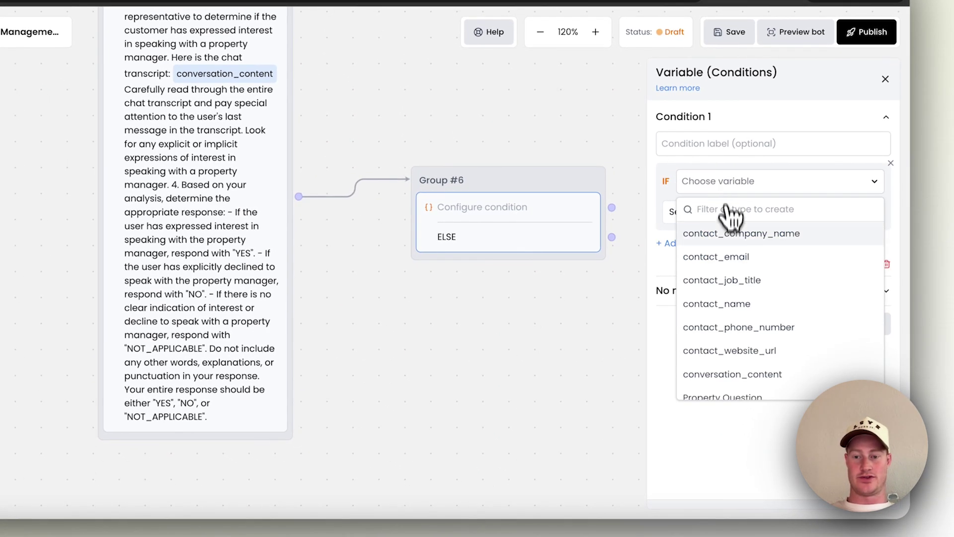
# Set Group #6's Condition 1 to speak with manager analysis Equals YES.
pyautogui.scroll(-3, 724, 267)
pyautogui.click(721, 365)
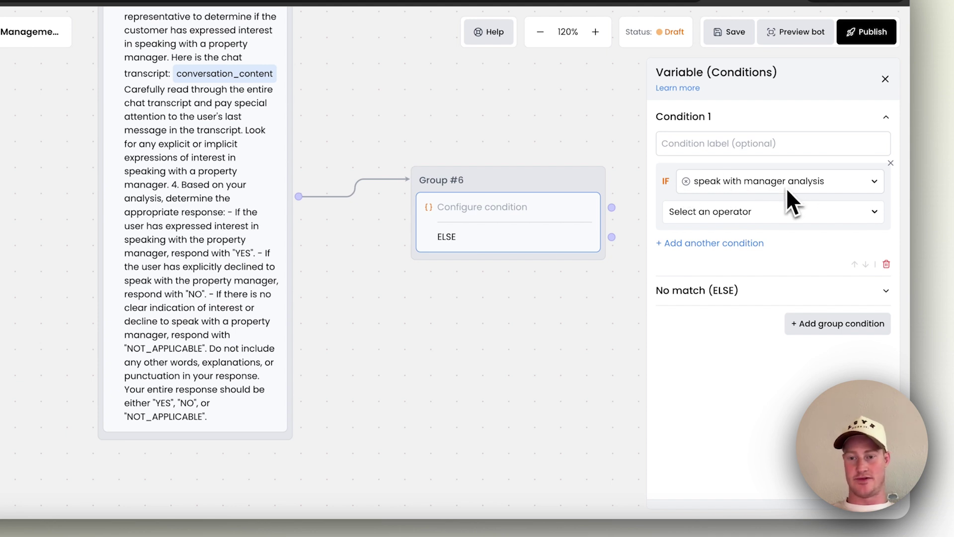
pyautogui.click(733, 221)
pyautogui.click(719, 242)
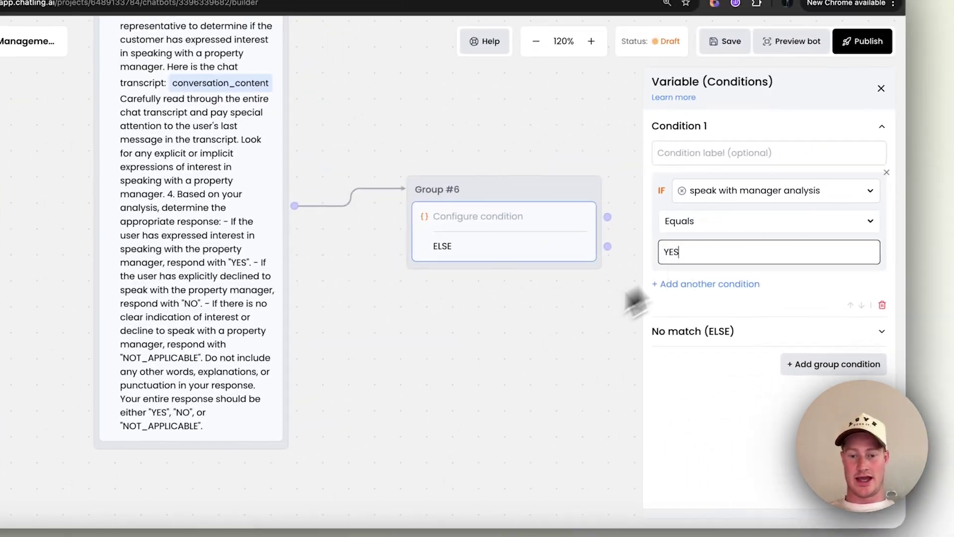
pyautogui.click(492, 346)
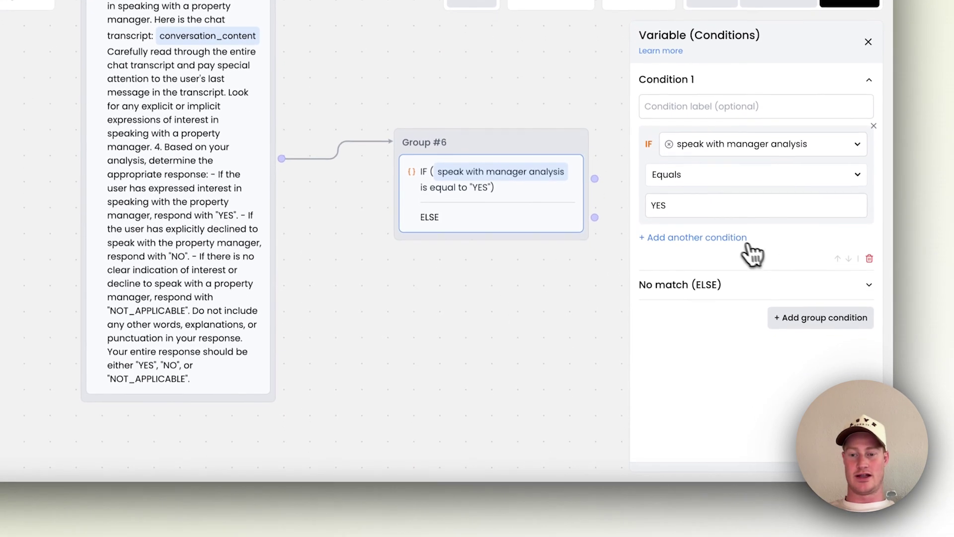
pyautogui.click(746, 285)
pyautogui.click(873, 262)
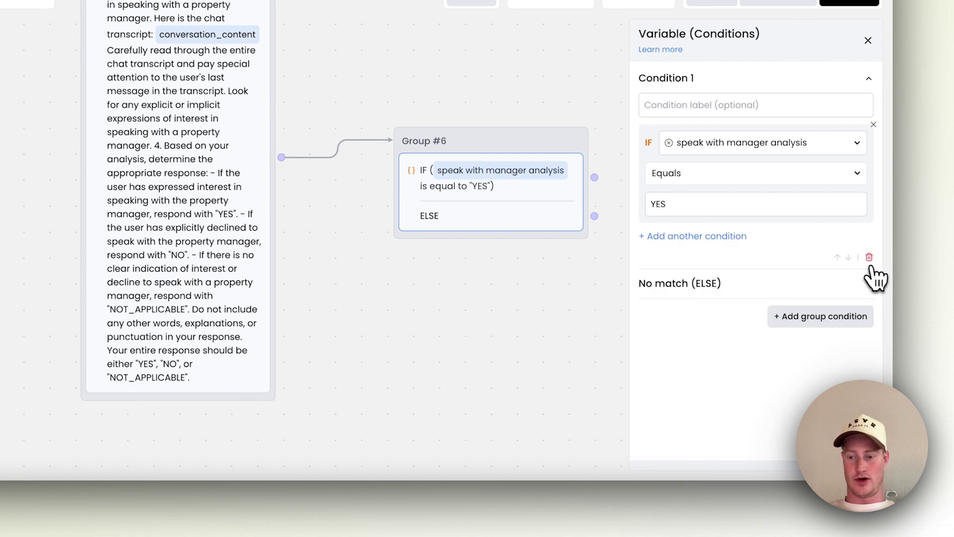
# Add a second condition: speak with manager analysis Equals NO.
pyautogui.click(790, 316)
pyautogui.scroll(-5, 746, 418)
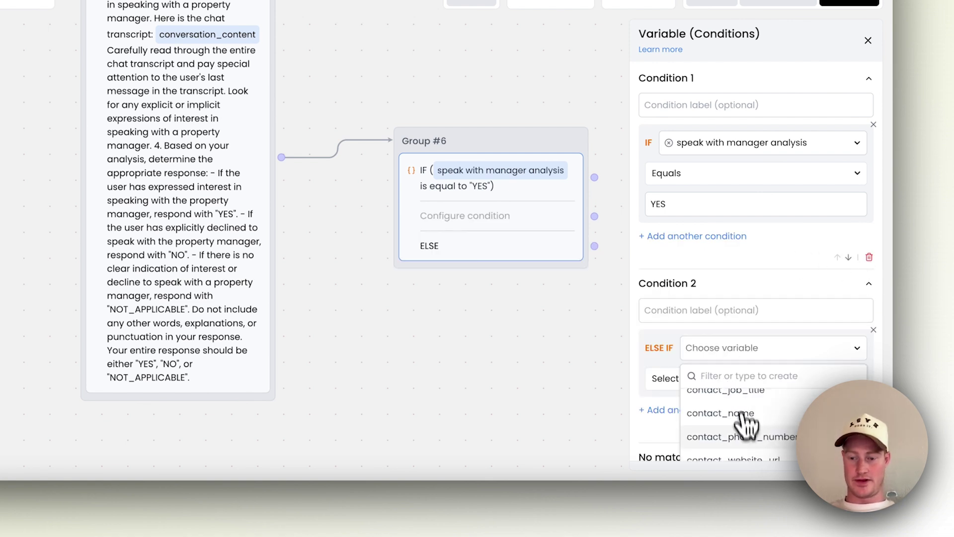
pyautogui.click(753, 438)
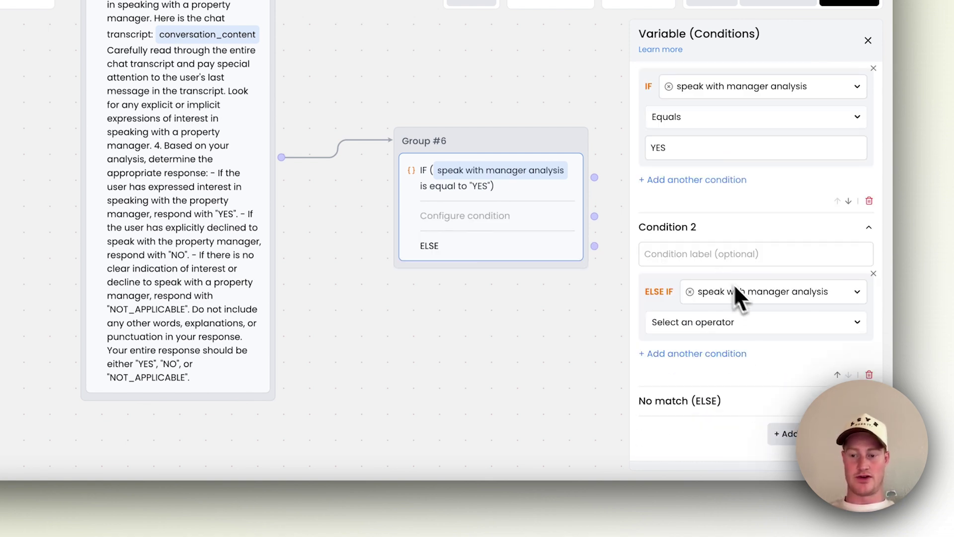
pyautogui.click(738, 320)
pyautogui.click(721, 353)
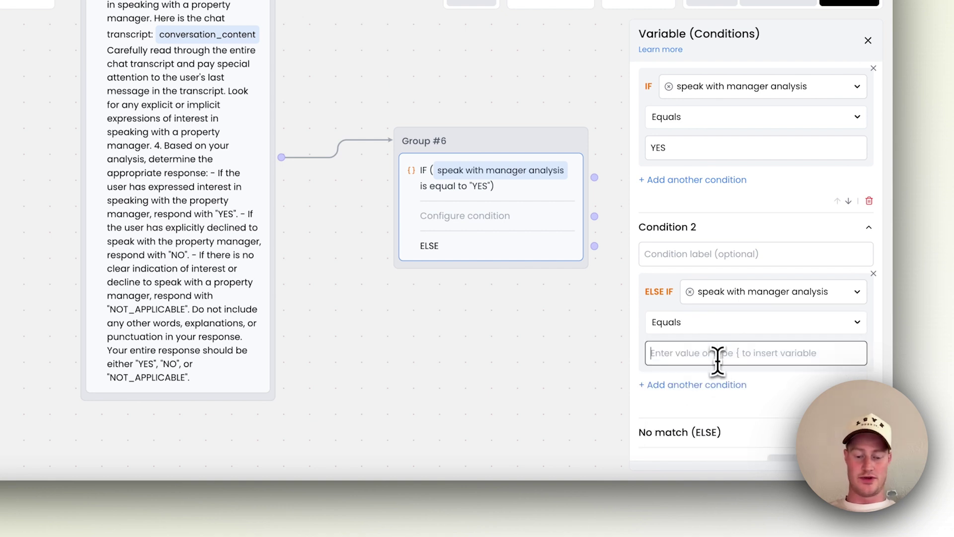
pyautogui.write('NOP')
pyautogui.press('BackSpace')
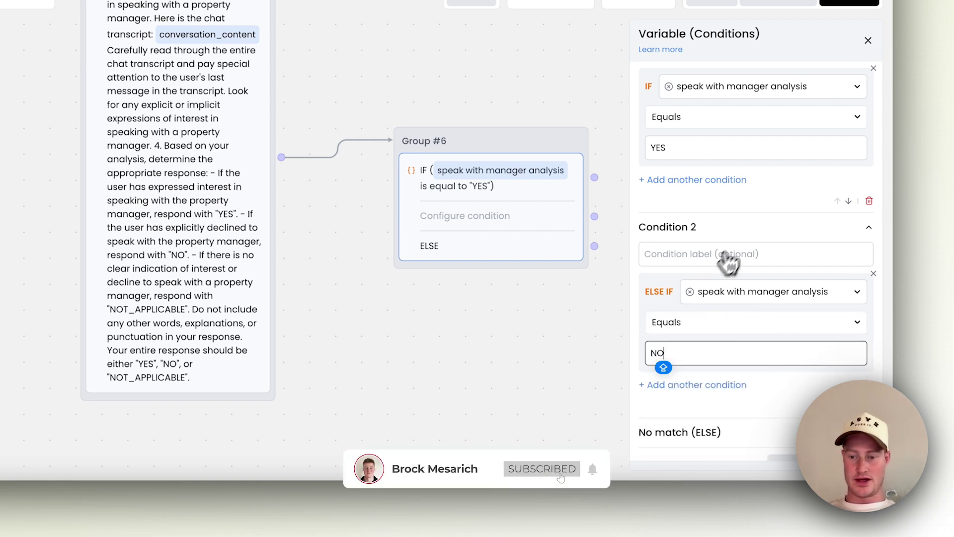
pyautogui.click(710, 231)
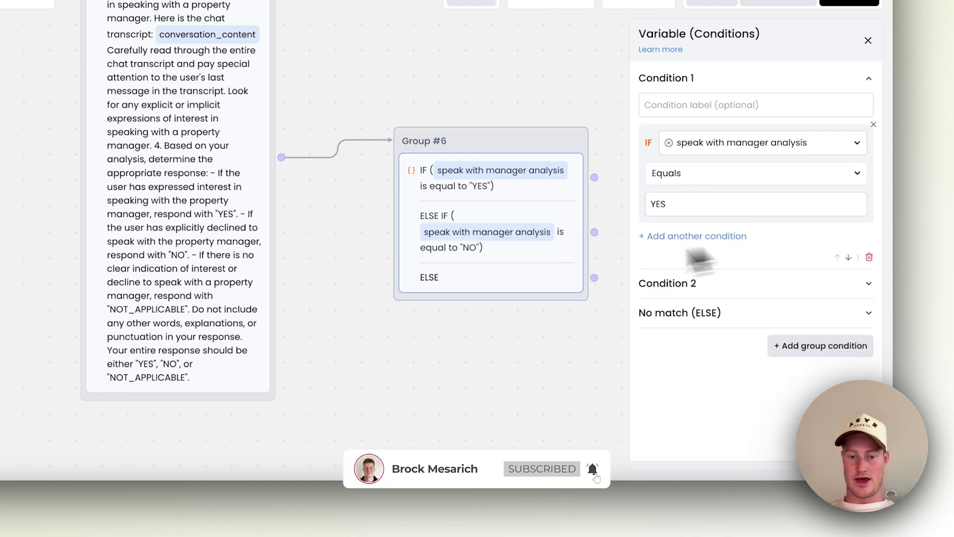
# Add a third condition: speak with manager analysis Equals NOT_APPLICABLE (typed 'NPT_APPLICABLE').
pyautogui.click(820, 346)
pyautogui.scroll(-1, 795, 358)
pyautogui.click(736, 341)
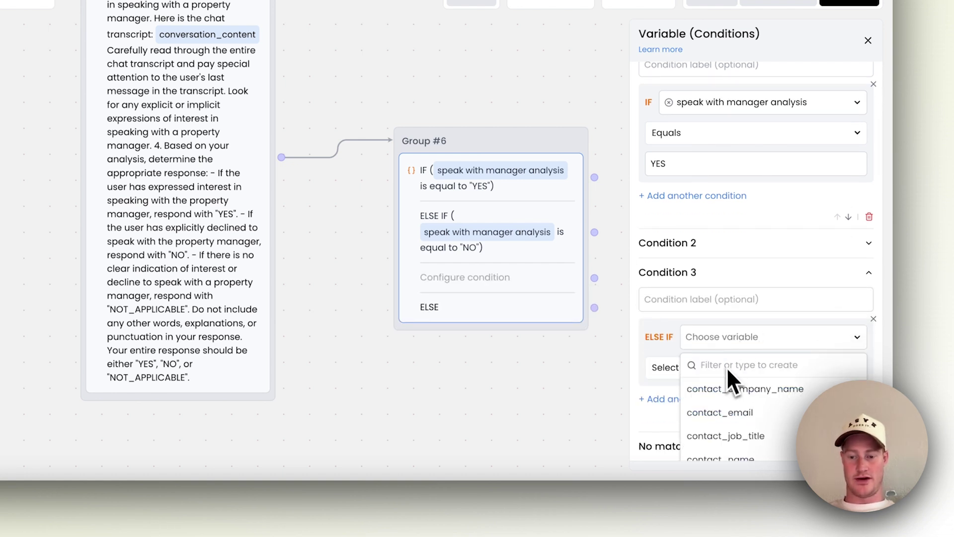
pyautogui.scroll(-3, 736, 397)
pyautogui.click(748, 423)
pyautogui.click(723, 326)
pyautogui.click(703, 355)
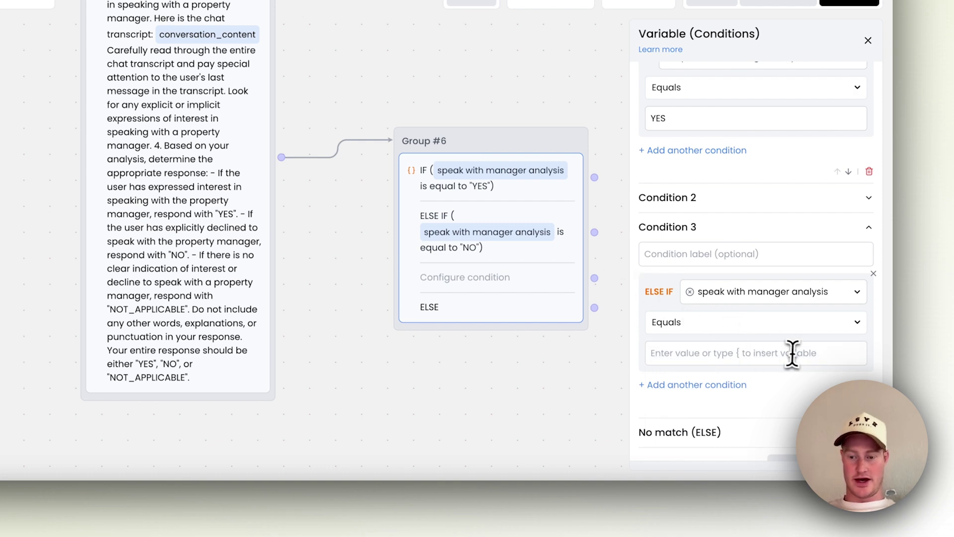
pyautogui.write('NP')
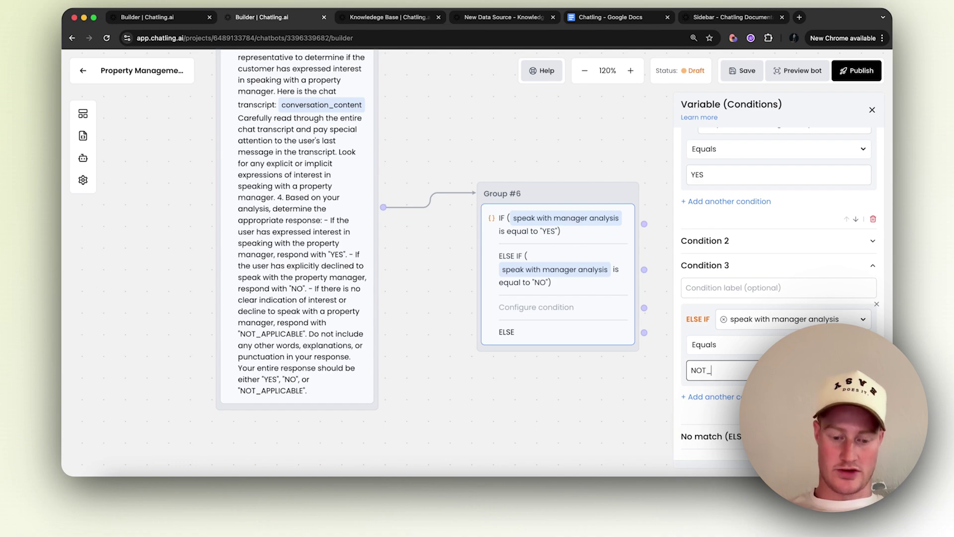
pyautogui.write('T_APPLICABLE')
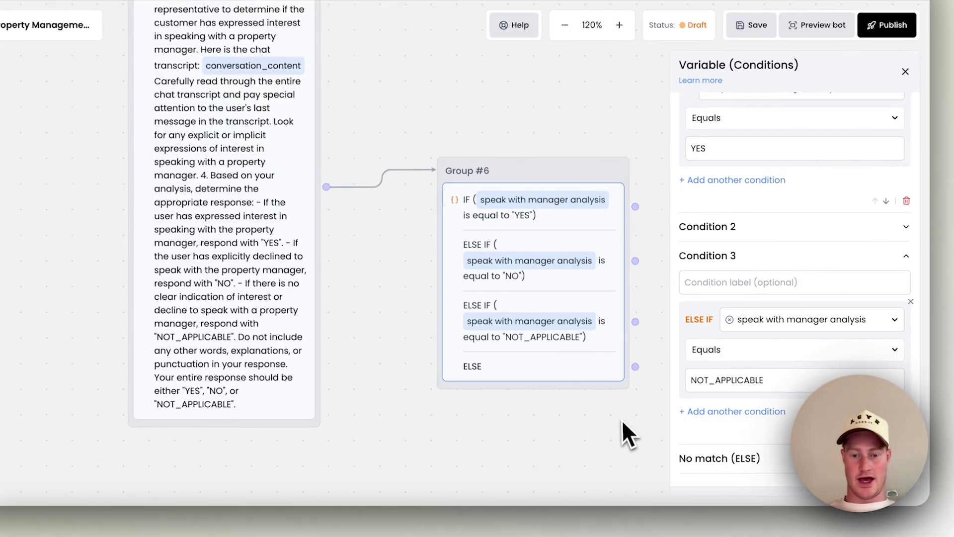
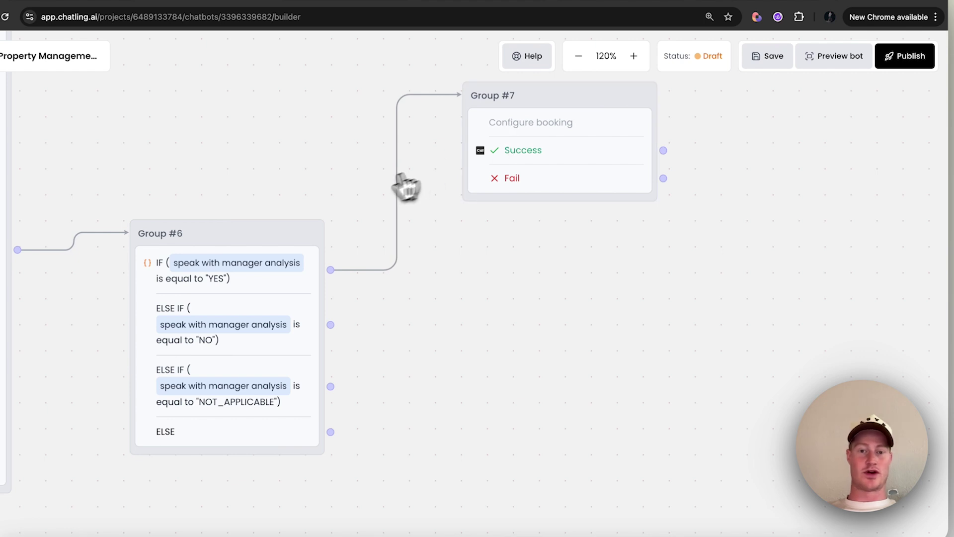
# Drag an AI Response block from the Blocks list onto the canvas below the booking group.
pyautogui.moveTo(586, 130); pyautogui.dragTo(596, 128)
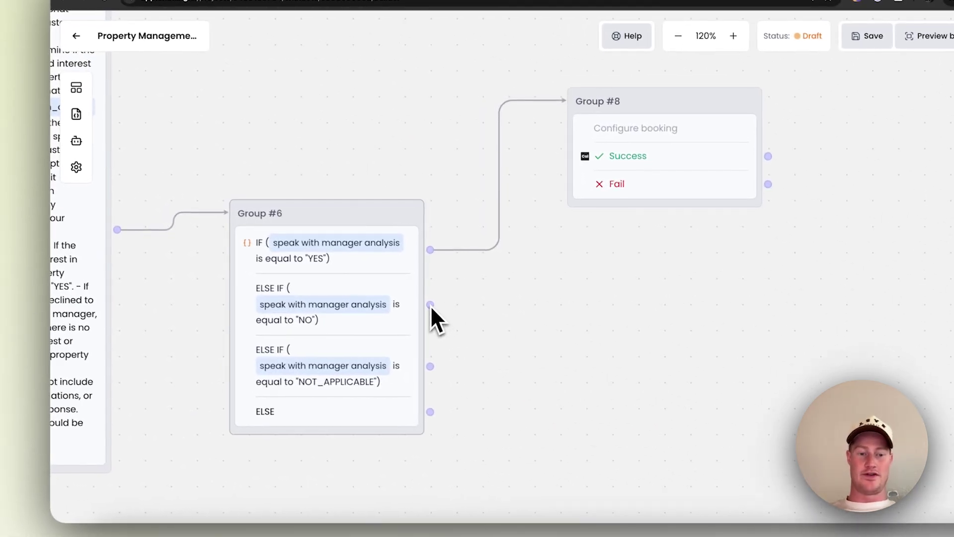
pyautogui.click(89, 115)
pyautogui.scroll(-5, 192, 284)
pyautogui.moveTo(168, 249); pyautogui.dragTo(612, 336)
# Set Group #7's AI Response to use Knowledge Base, with {Property Question} as the question.
pyautogui.moveTo(532, 297); pyautogui.dragTo(651, 350)
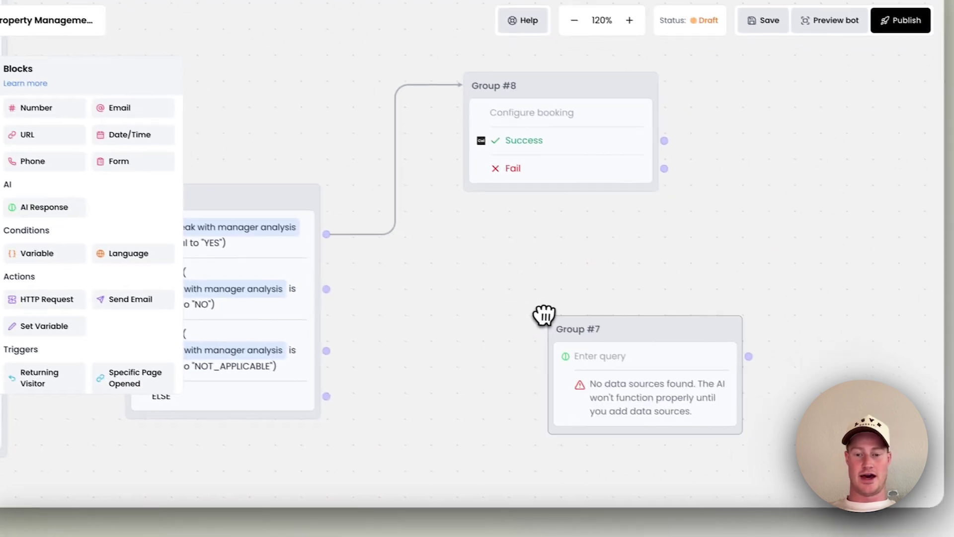
pyautogui.click(580, 330)
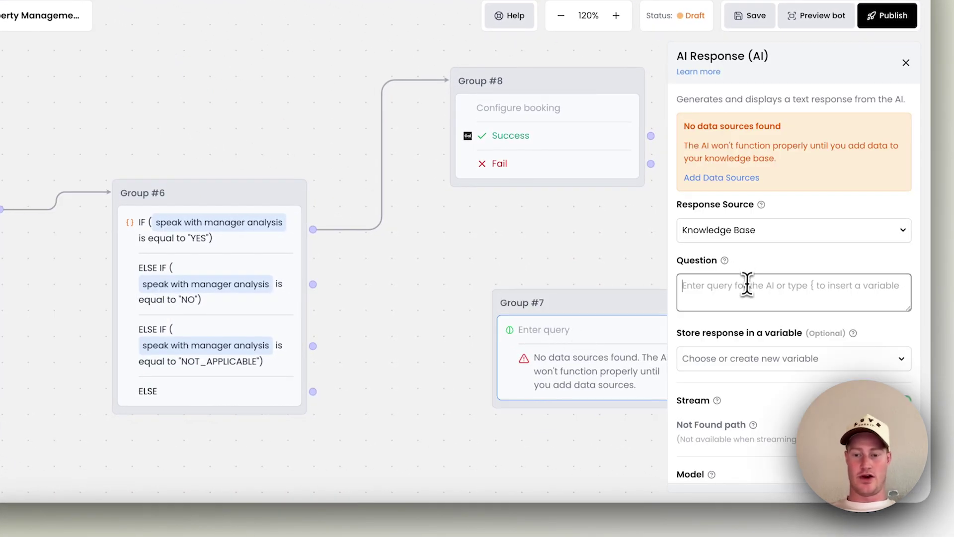
pyautogui.click(686, 232)
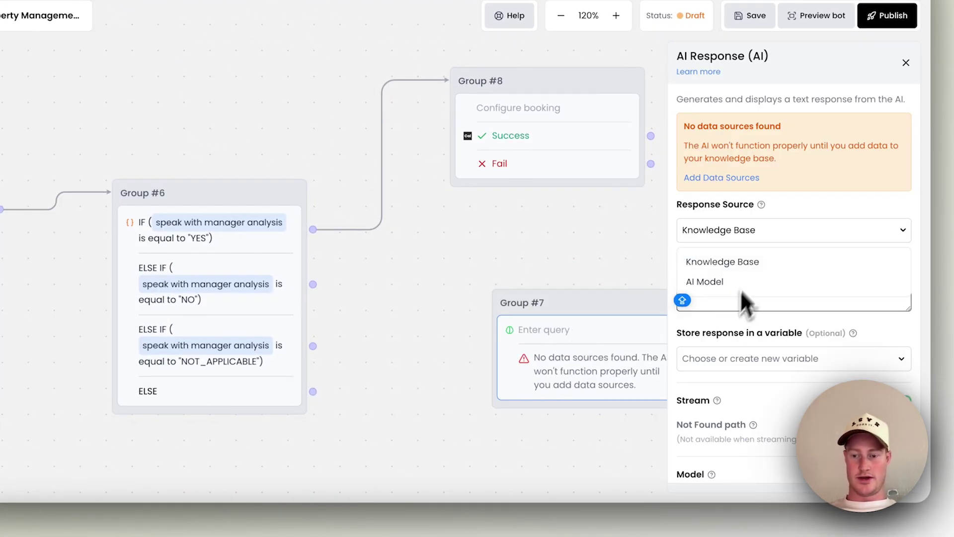
pyautogui.click(776, 237)
pyautogui.write('{')
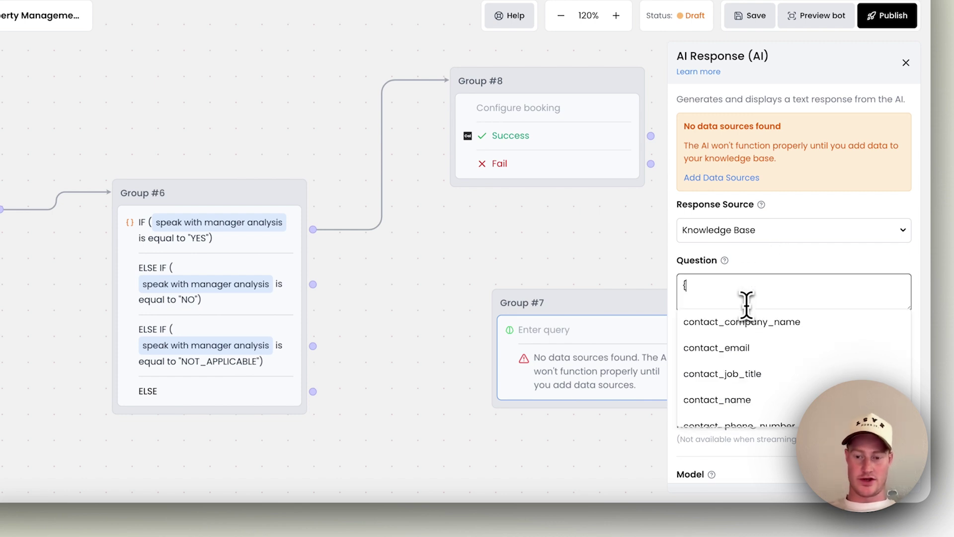
pyautogui.scroll(-5, 734, 348)
pyautogui.click(734, 344)
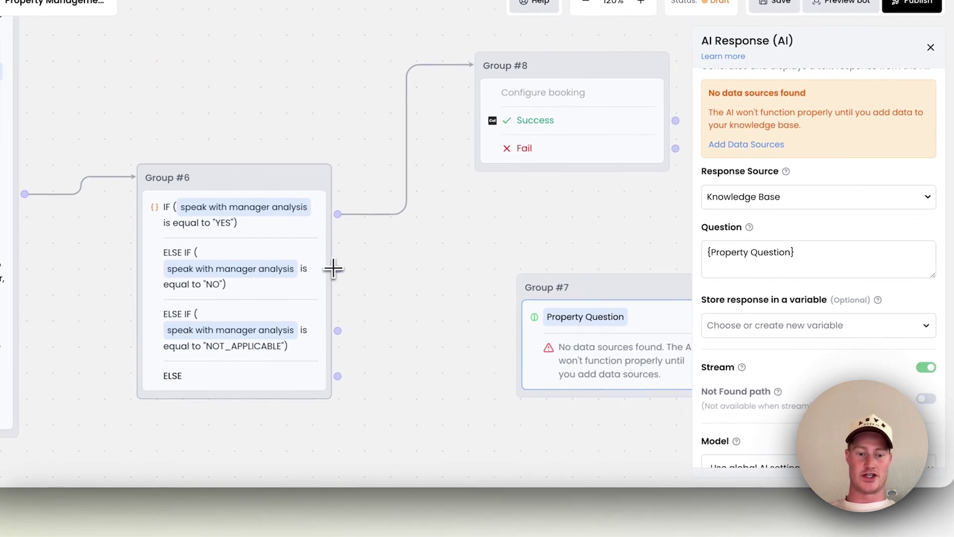
# Connect Group #6's NO and ELSE outcomes to Group #7.
pyautogui.moveTo(312, 284); pyautogui.dragTo(584, 333)
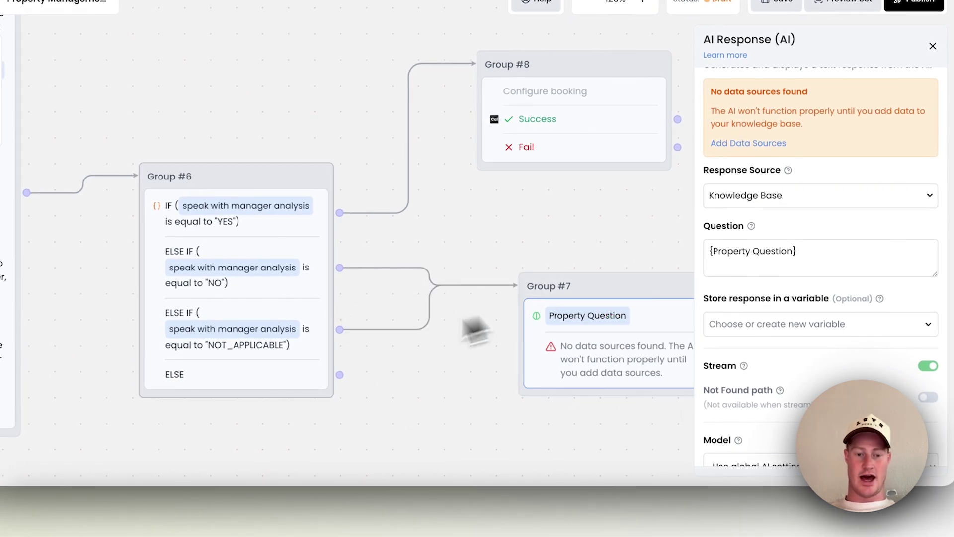
pyautogui.moveTo(336, 374); pyautogui.dragTo(557, 306)
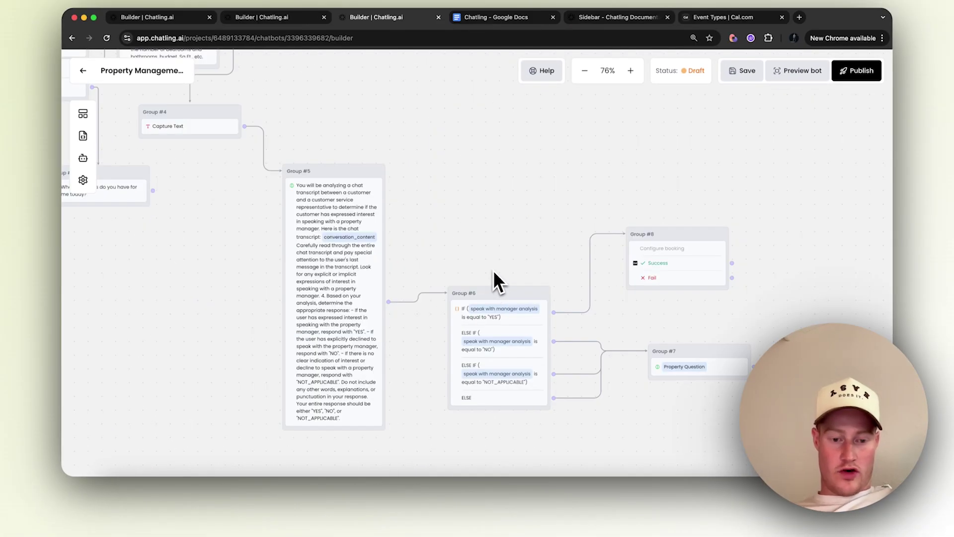
pyautogui.moveTo(516, 231); pyautogui.dragTo(437, 268)
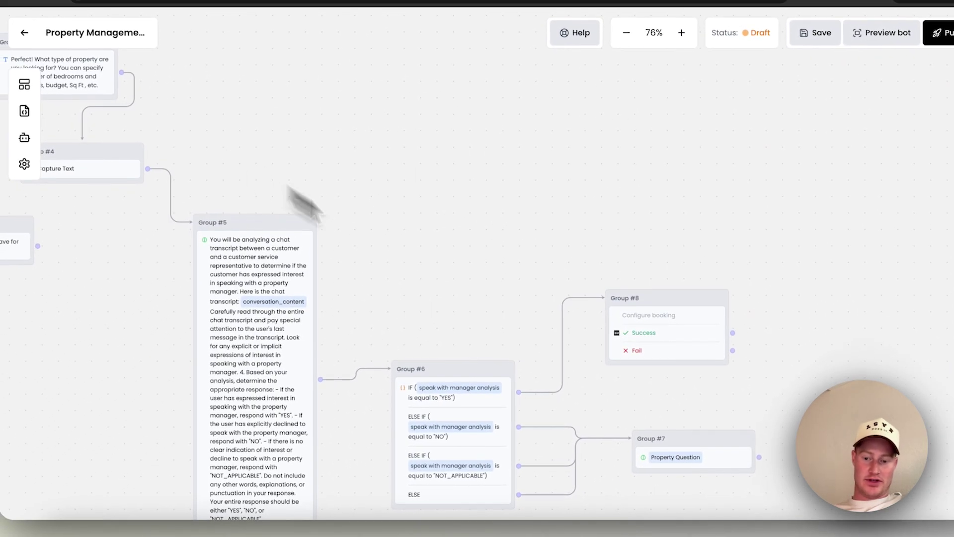
# Loop Group #7 back into Group #4's Capture Text and open Group #8's Cal.com booking settings.
pyautogui.moveTo(759, 457); pyautogui.dragTo(233, 169)
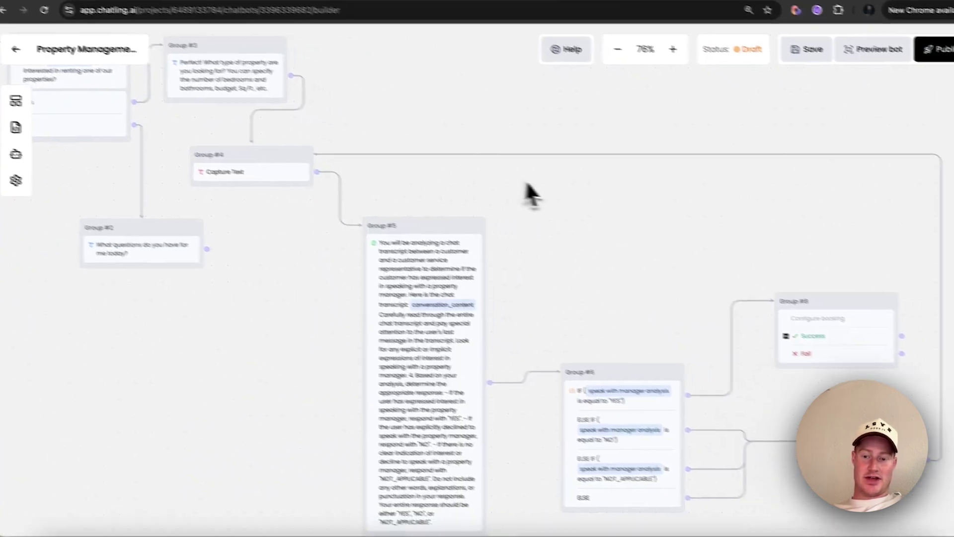
pyautogui.moveTo(528, 192); pyautogui.dragTo(440, 173)
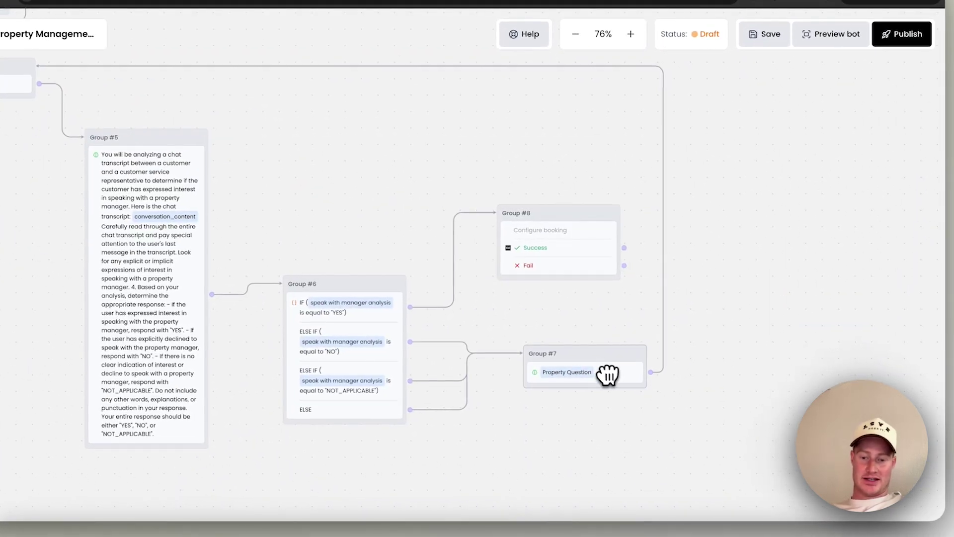
pyautogui.moveTo(607, 330); pyautogui.dragTo(720, 353)
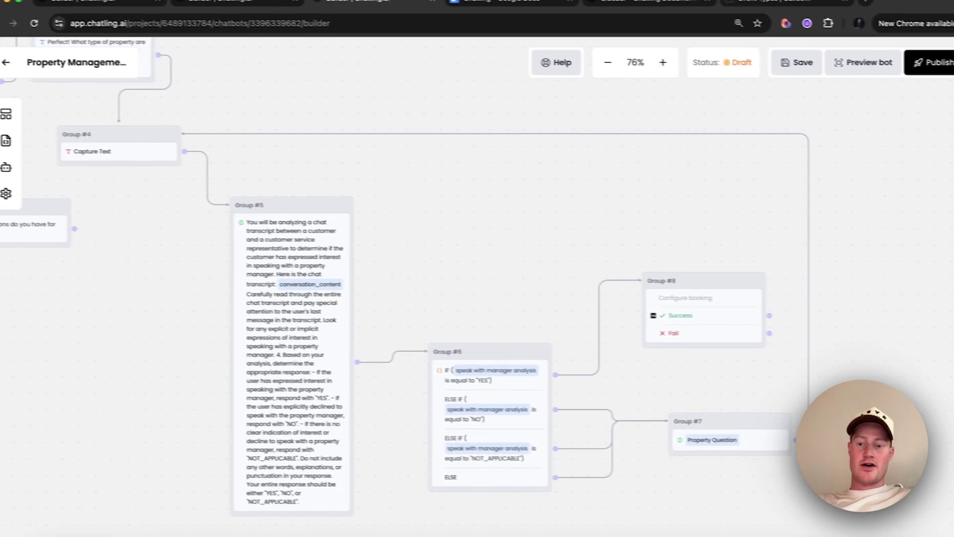
pyautogui.moveTo(548, 255); pyautogui.dragTo(467, 233)
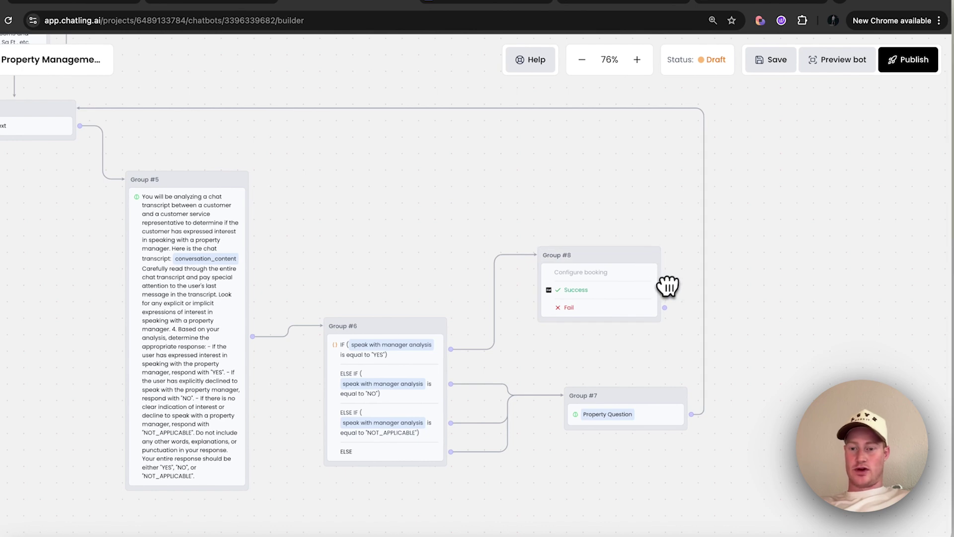
pyautogui.click(616, 288)
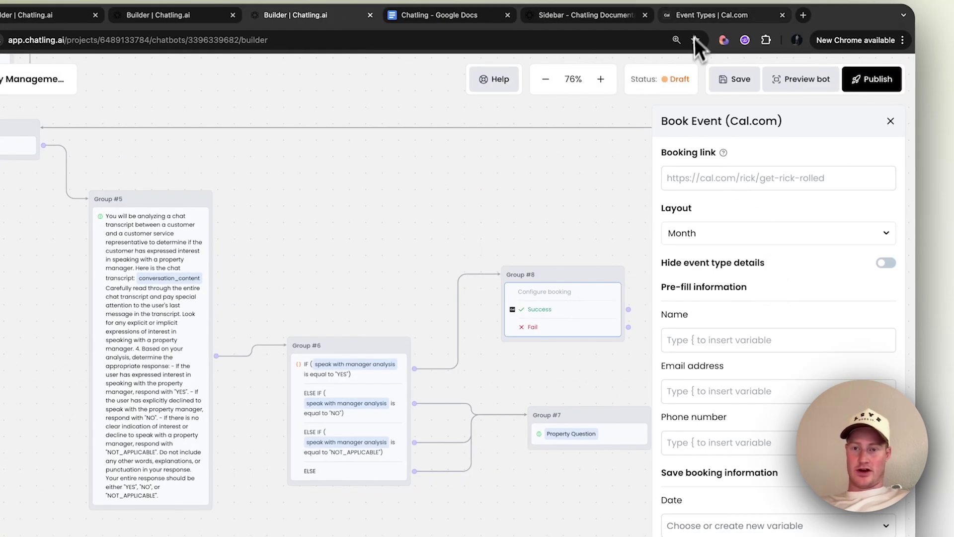
# Paste the Cal.com 15 Min Meeting link into Group #8's Booking link field.
pyautogui.click(706, 16)
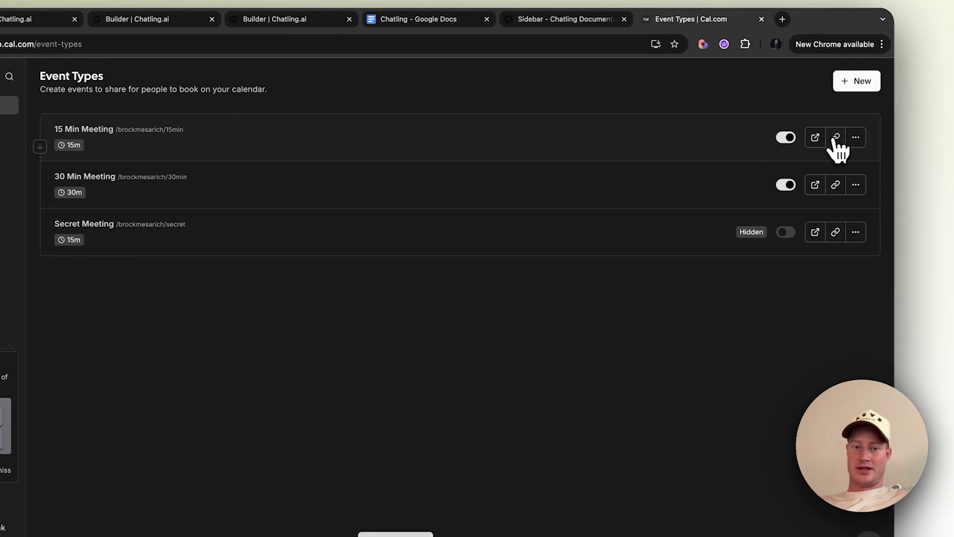
pyautogui.click(294, 18)
pyautogui.click(724, 145)
pyautogui.write('https://cal.com/brockmesarich/15min')
pyautogui.scroll(-3, 725, 205)
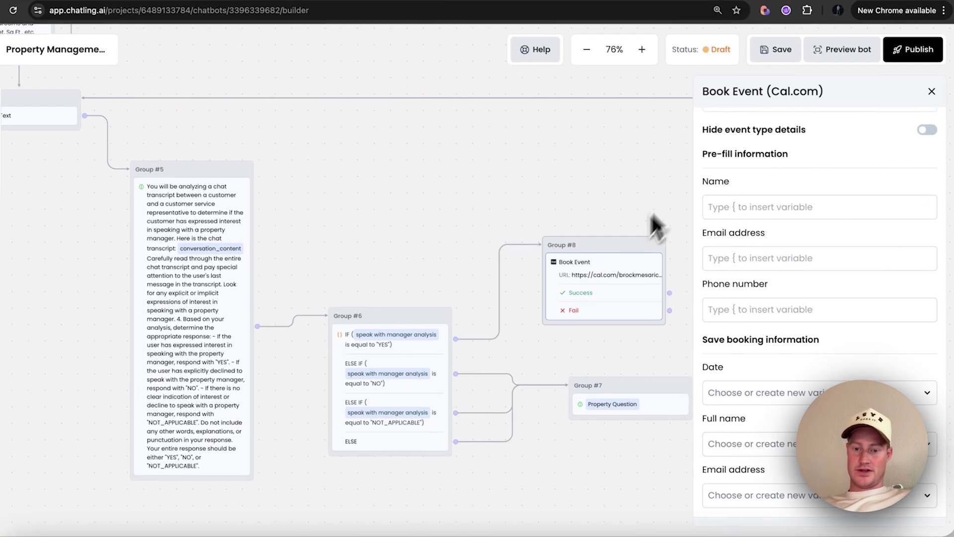
pyautogui.hscroll(5, 525, 260)
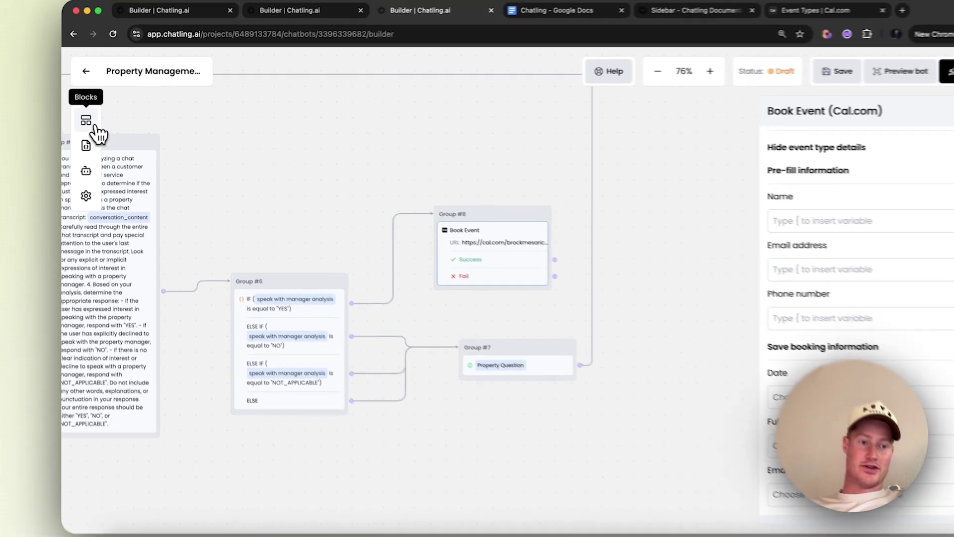
pyautogui.click(91, 120)
# Attach a Group #9 Text block to booking Success, confirming the meeting and wishing {contact_name} a great day.
pyautogui.moveTo(160, 176); pyautogui.dragTo(621, 213)
pyautogui.moveTo(487, 257); pyautogui.dragTo(661, 251)
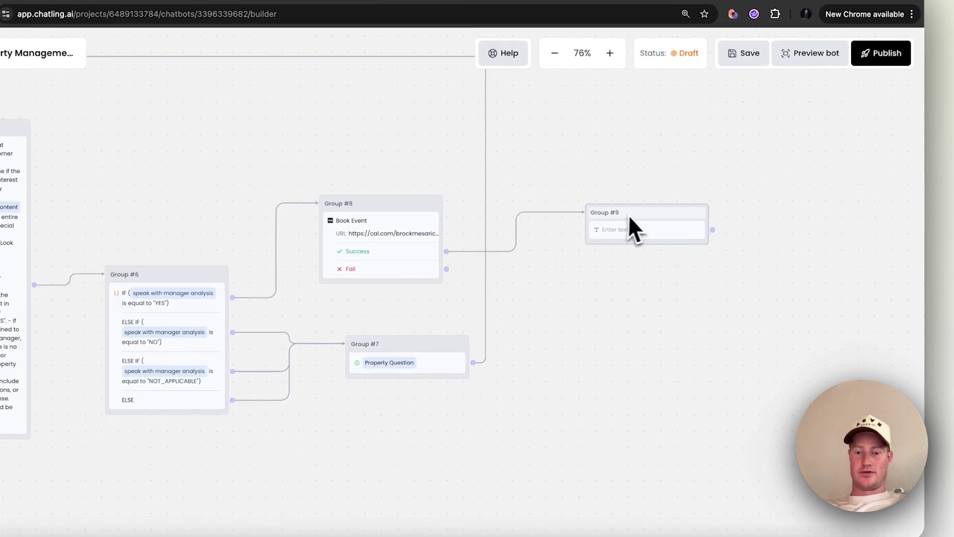
pyautogui.moveTo(629, 216); pyautogui.dragTo(627, 162)
pyautogui.click(628, 186)
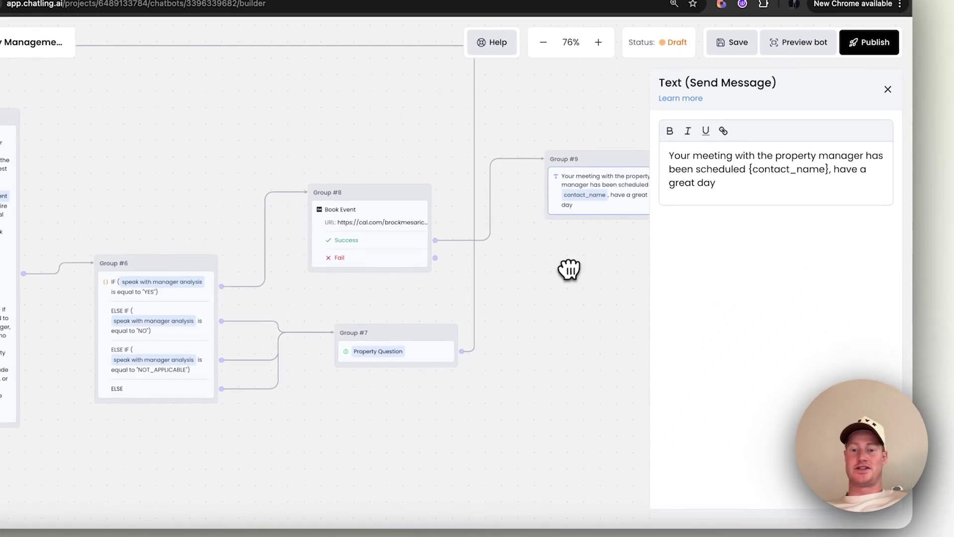
pyautogui.moveTo(569, 269); pyautogui.dragTo(488, 264)
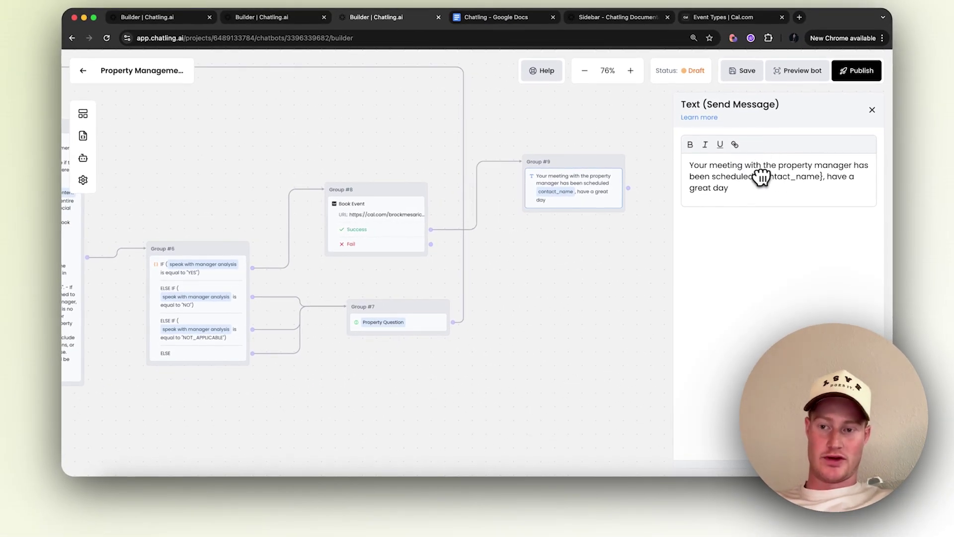
pyautogui.write('!')
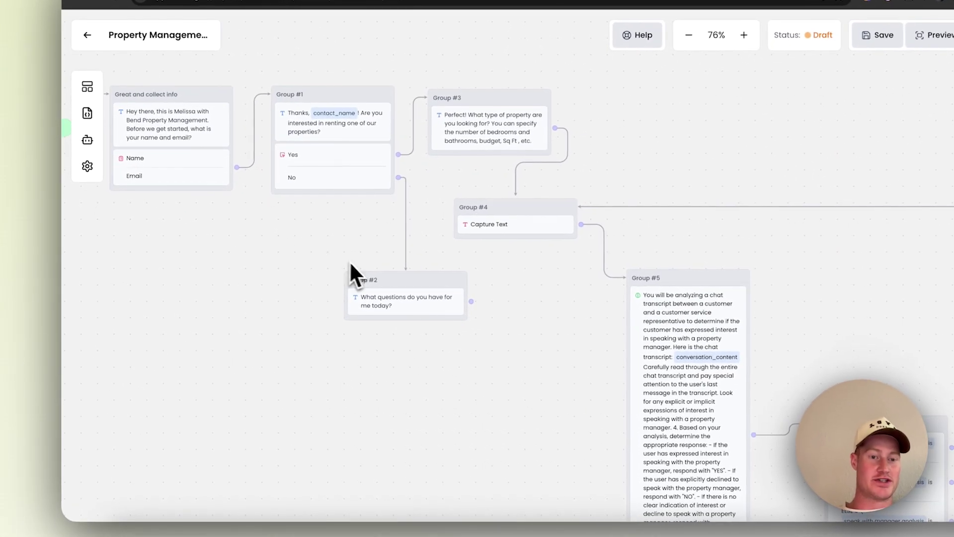
# Add a Capture Text block as Group #10, connected beneath Group #2.
pyautogui.moveTo(243, 247); pyautogui.dragTo(289, 273)
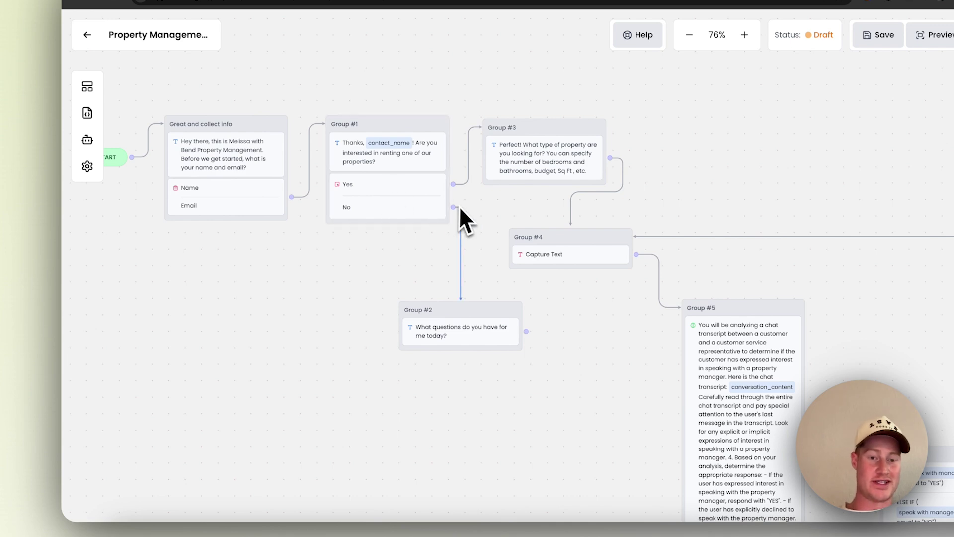
pyautogui.hscroll(5, 467, 273)
pyautogui.scroll(-3, 467, 273)
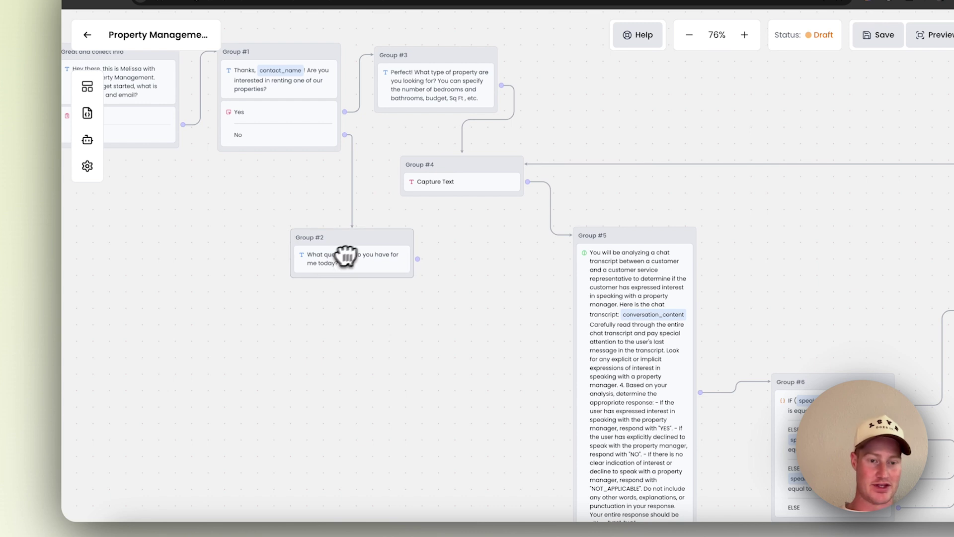
pyautogui.click(87, 87)
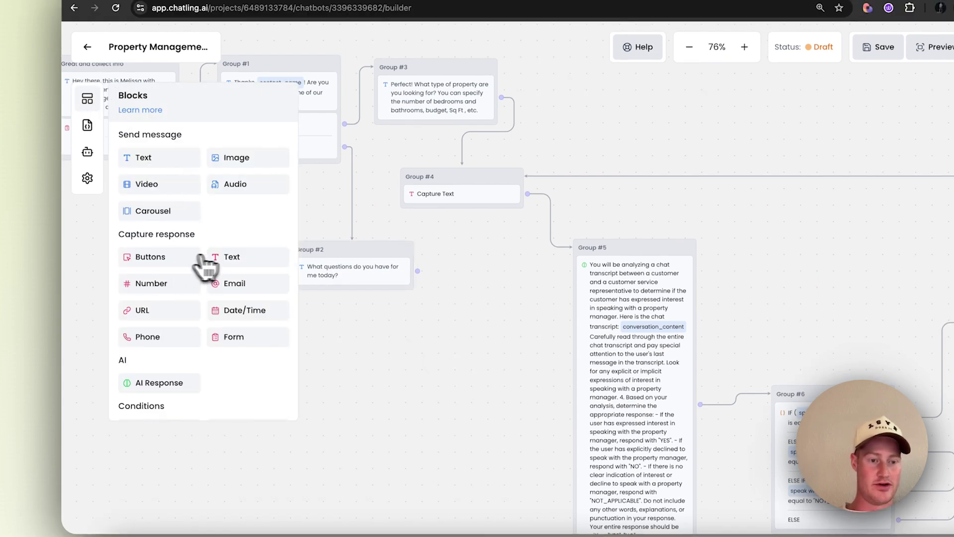
pyautogui.moveTo(233, 264); pyautogui.dragTo(361, 362)
pyautogui.moveTo(413, 377); pyautogui.dragTo(409, 380)
pyautogui.moveTo(342, 381); pyautogui.dragTo(348, 365)
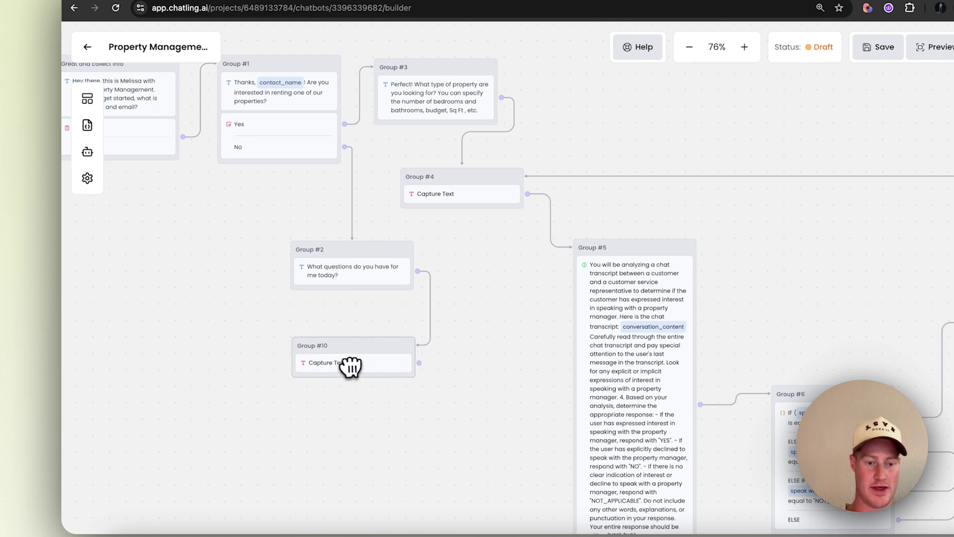
# Add a Knowledge Base AI Response asking {question}, and loop its output back for further questions.
pyautogui.click(114, 84)
pyautogui.scroll(-3, 181, 281)
pyautogui.moveTo(175, 323); pyautogui.dragTo(351, 377)
pyautogui.click(358, 382)
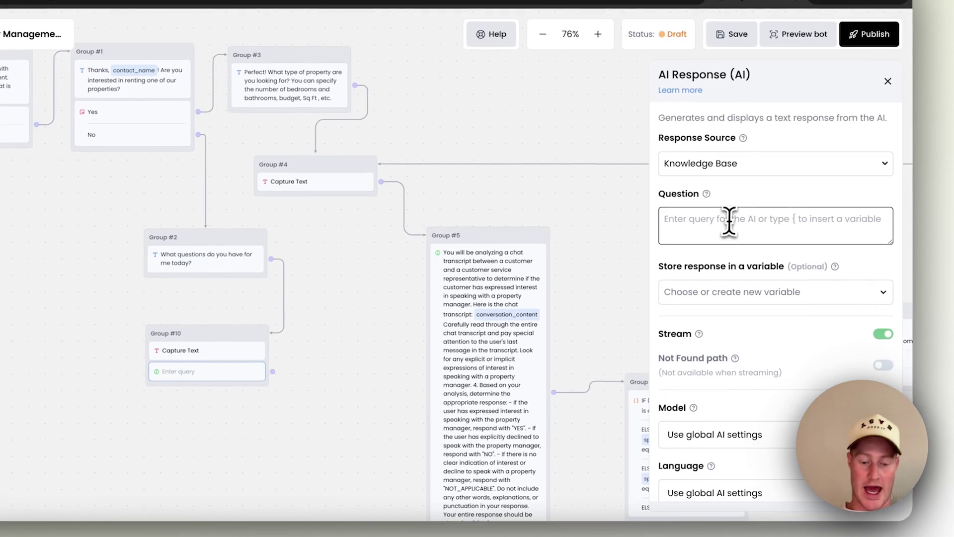
pyautogui.click(729, 220)
pyautogui.write('{questions')
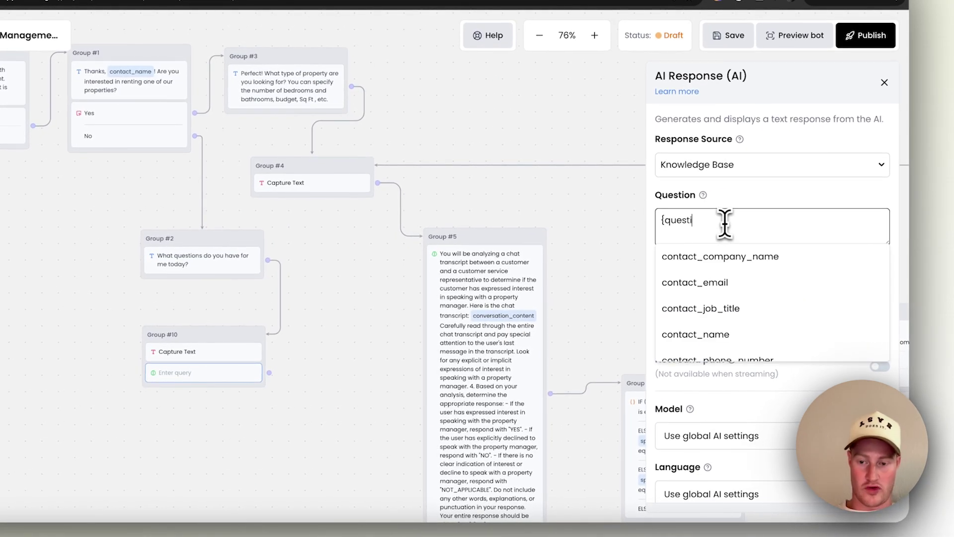
pyautogui.press('BackSpace')
pyautogui.write('}')
pyautogui.moveTo(269, 373); pyautogui.dragTo(338, 356)
pyautogui.moveTo(454, 349); pyautogui.dragTo(390, 368)
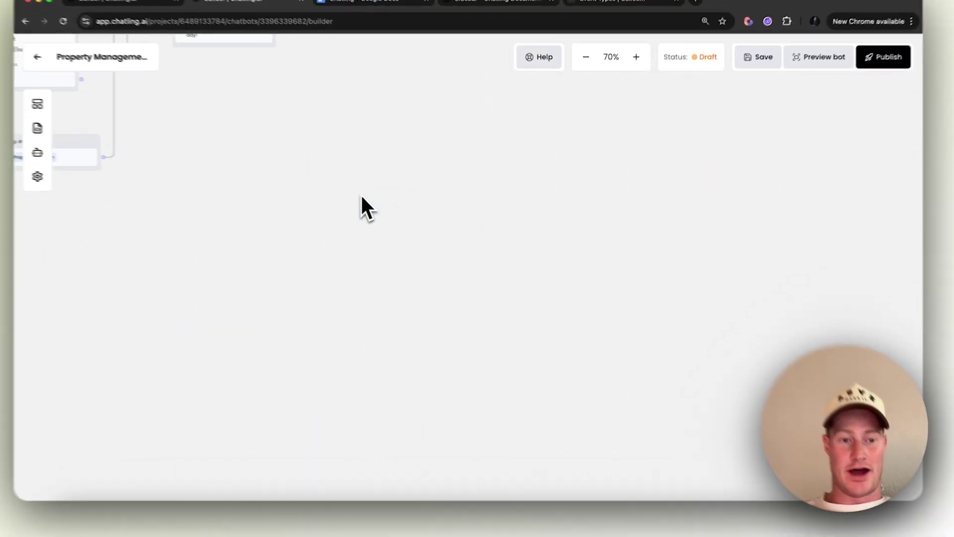
pyautogui.moveTo(412, 199); pyautogui.dragTo(785, 240)
# Add Group #11 saying 'Sorry, there was an issue booking the call. Please try again.', linked back to Group #8.
pyautogui.moveTo(590, 226); pyautogui.dragTo(756, 299)
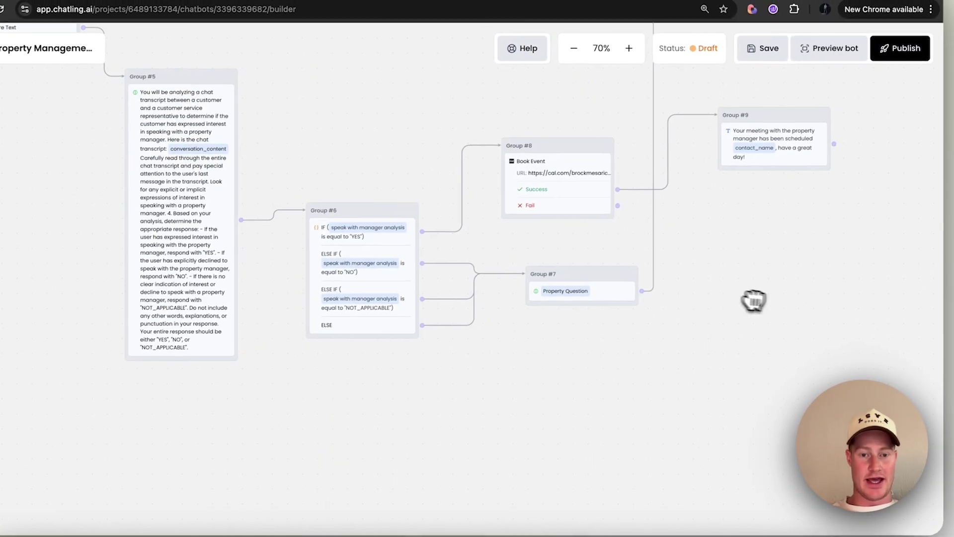
pyautogui.moveTo(473, 188); pyautogui.dragTo(355, 199)
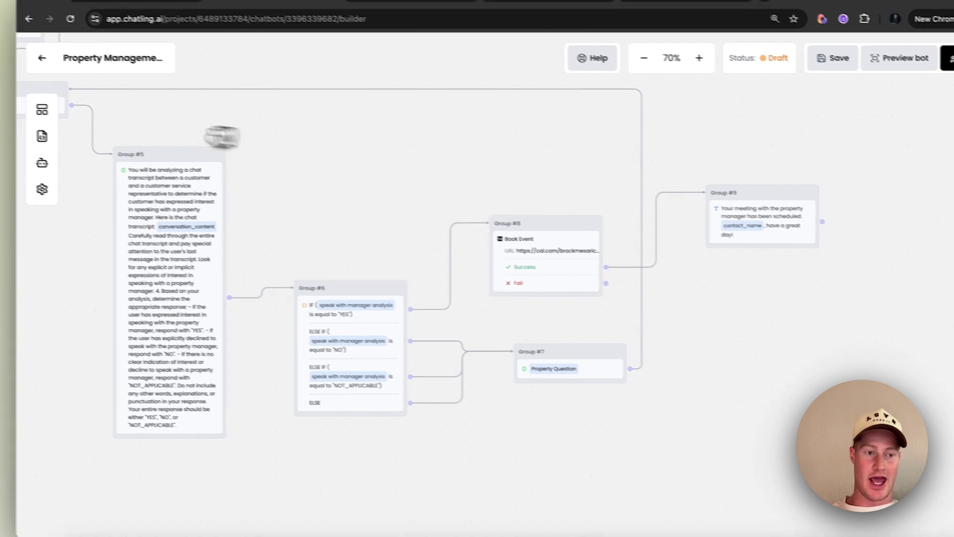
pyautogui.click(42, 109)
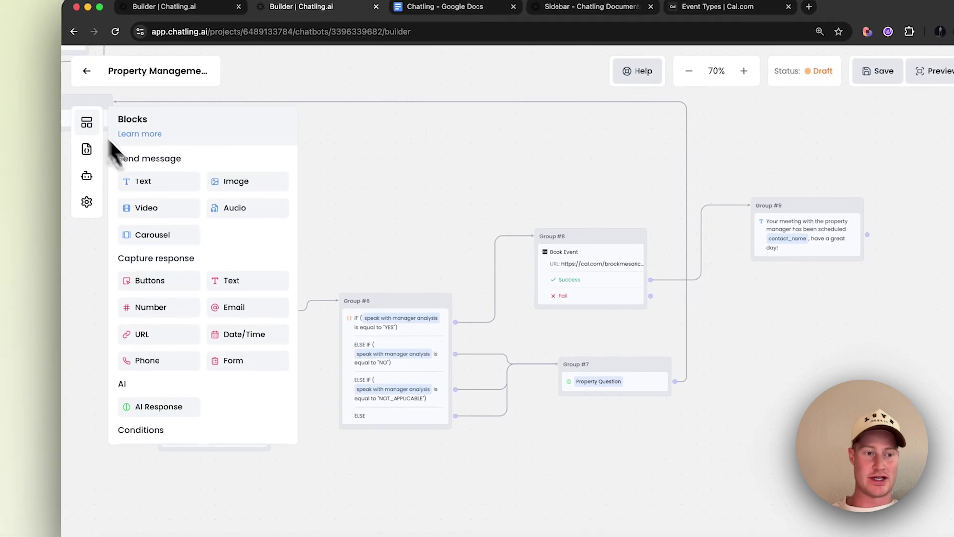
pyautogui.moveTo(423, 219); pyautogui.dragTo(778, 316)
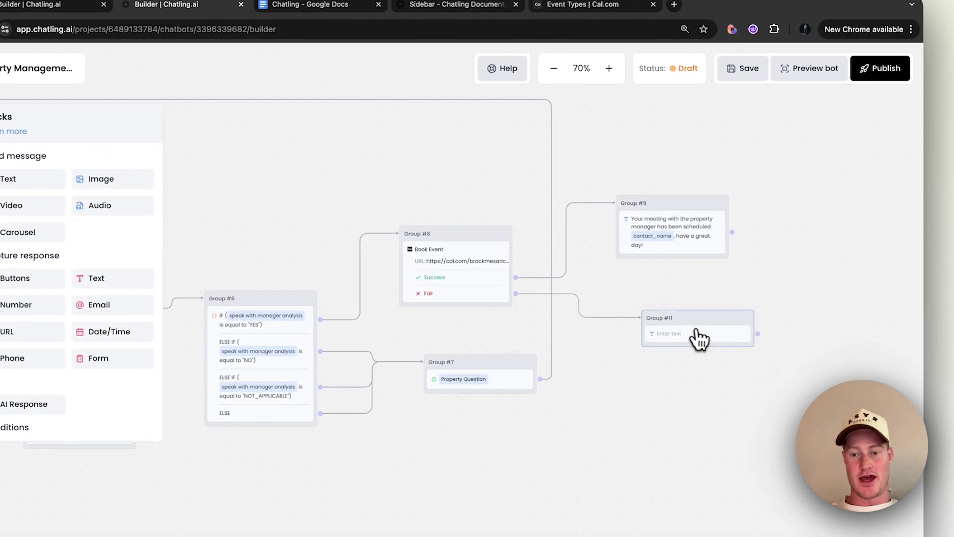
pyautogui.click(699, 336)
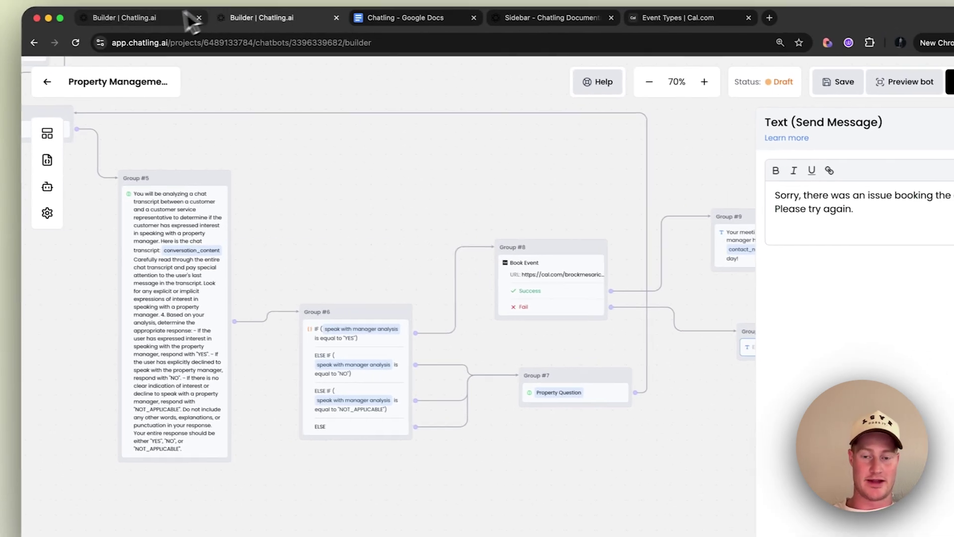
pyautogui.hscroll(5, 447, 282)
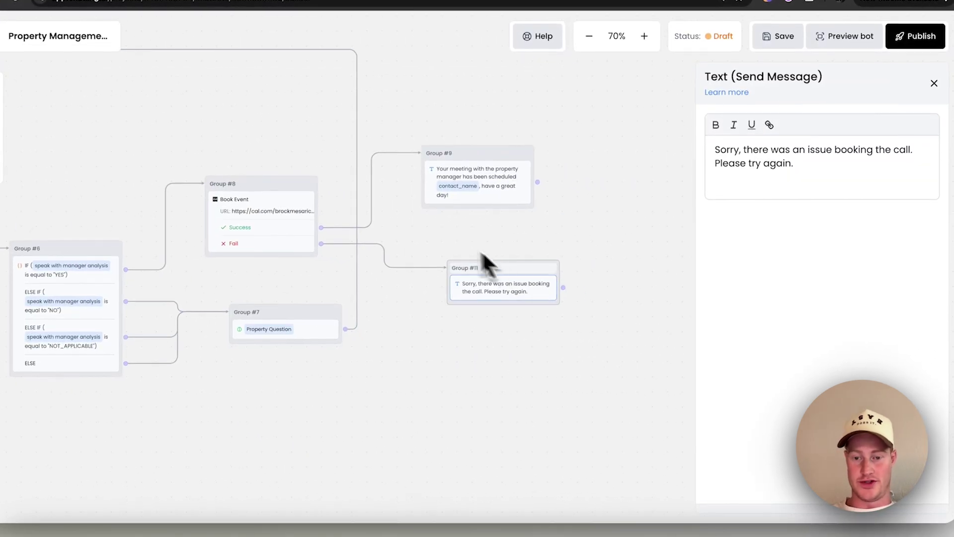
pyautogui.moveTo(343, 211); pyautogui.dragTo(304, 230)
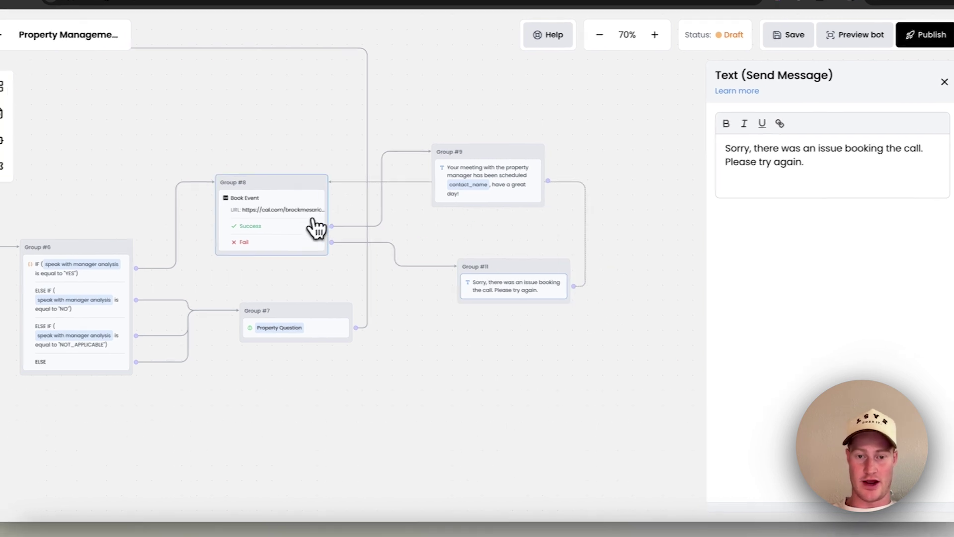
pyautogui.moveTo(518, 262)
pyautogui.mouseDown()
pyautogui.moveTo(449, 317)
pyautogui.moveTo(487, 313)
pyautogui.moveTo(521, 275)
pyautogui.mouseUp()
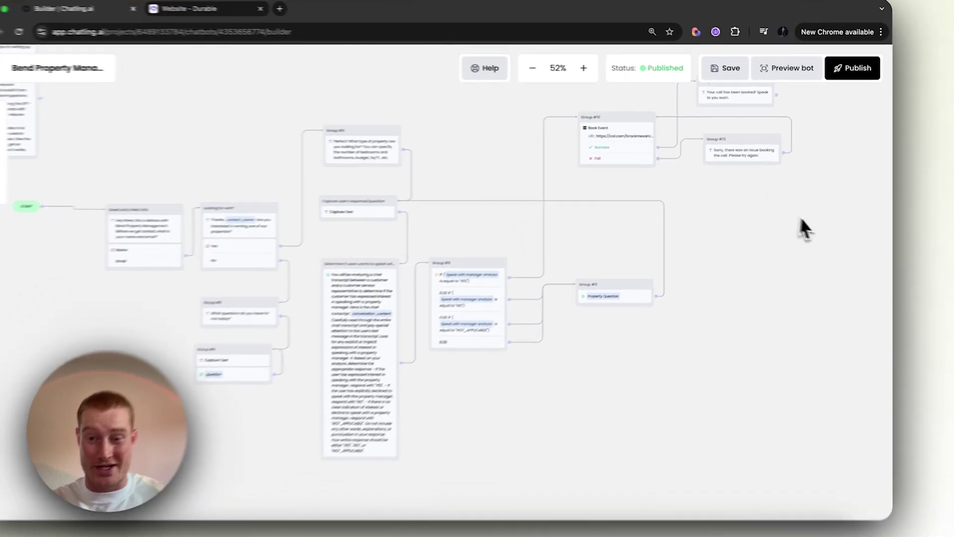
pyautogui.hscroll(2, 811, 219)
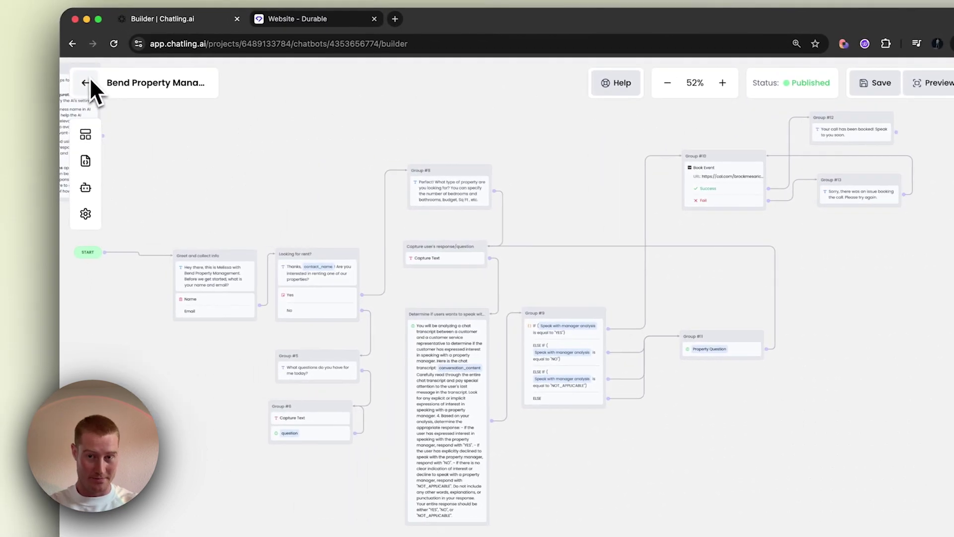
# Save and publish the chatbot, then copy its Floating Chat website embed code.
pyautogui.click(845, 83)
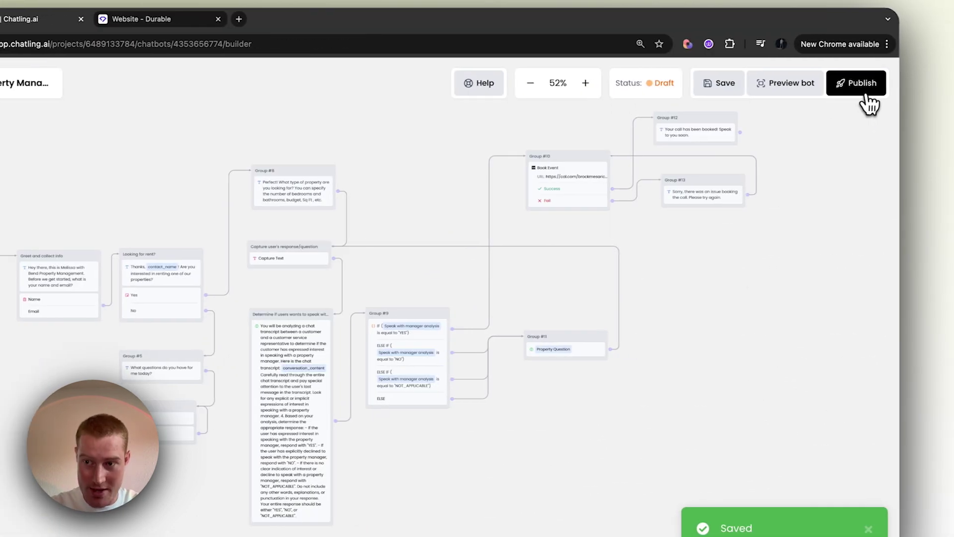
pyautogui.click(852, 90)
pyautogui.click(0, 83)
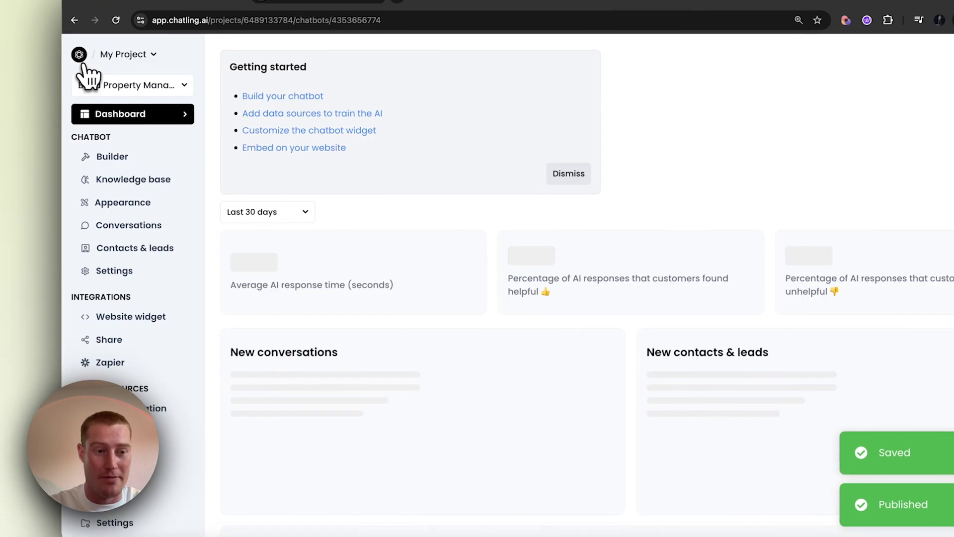
pyautogui.scroll(-2, 129, 184)
pyautogui.click(141, 277)
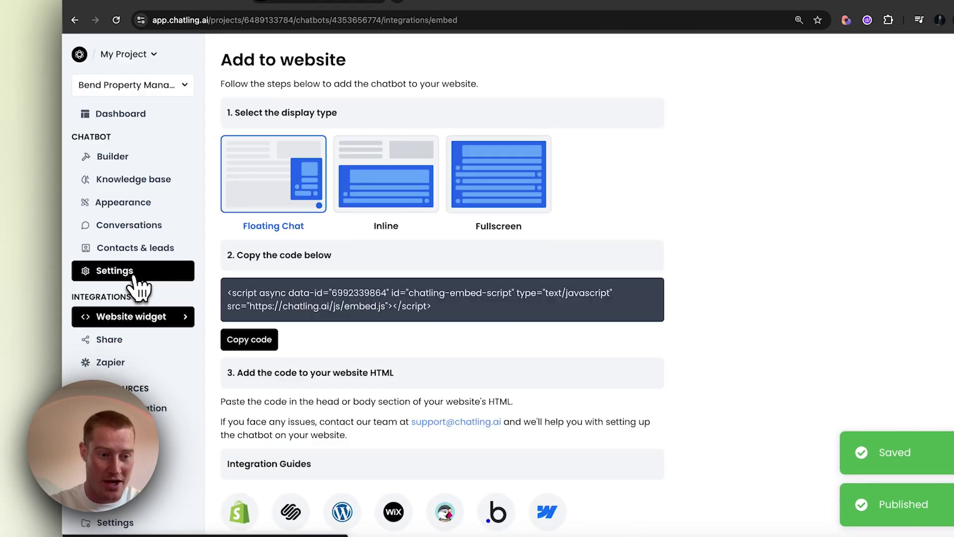
pyautogui.click(377, 192)
pyautogui.click(300, 201)
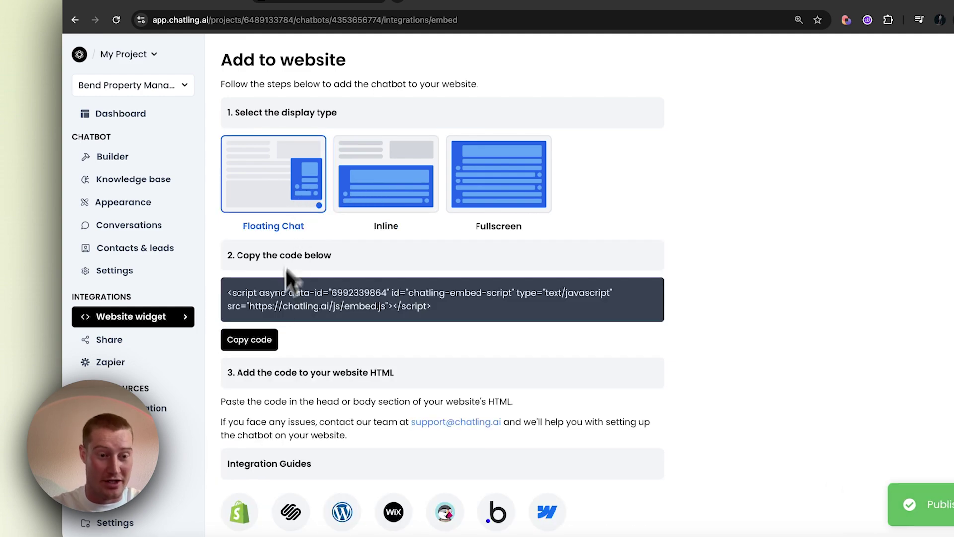
pyautogui.click(272, 341)
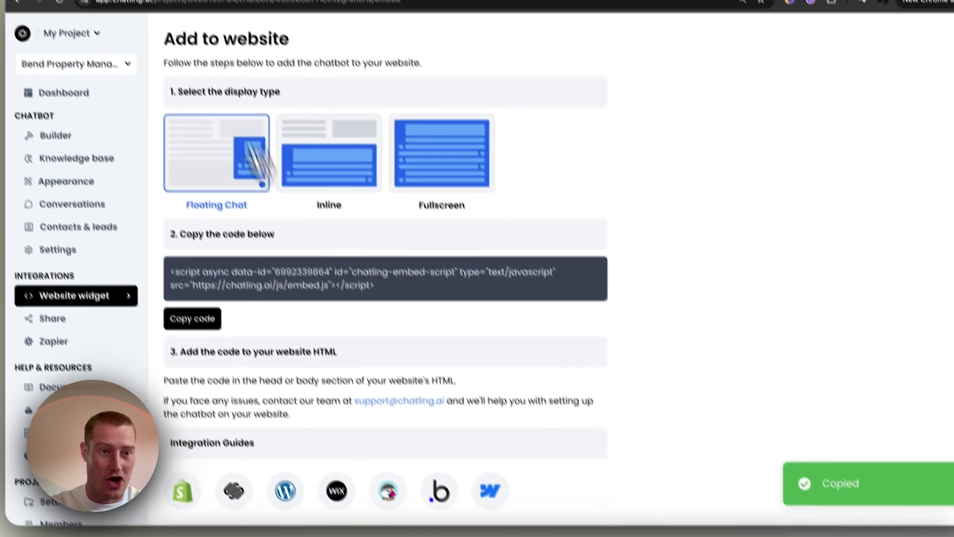
pyautogui.click(258, 20)
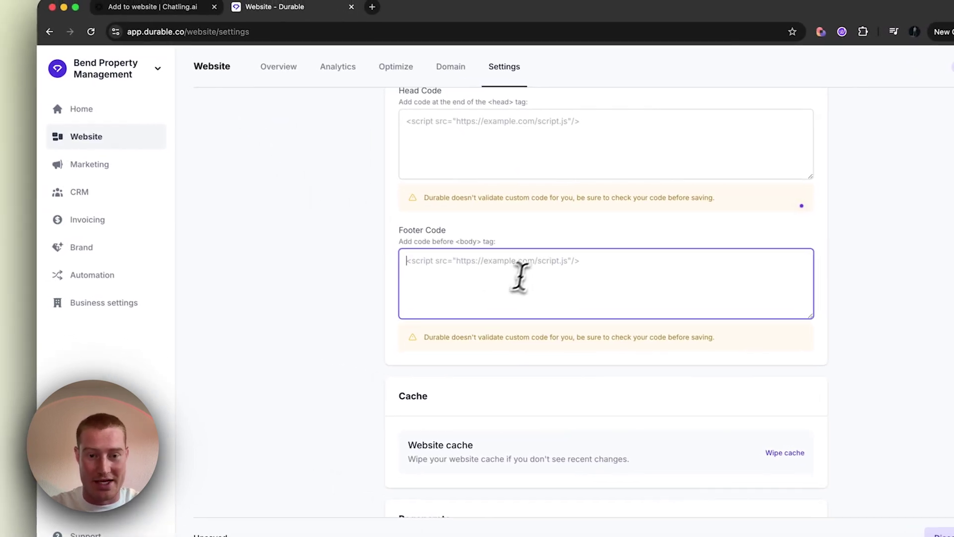
# Paste the Chatling script into Durable's Footer Code and save the custom code settings.
pyautogui.scroll(10, 528, 229)
pyautogui.scroll(-6, 525, 256)
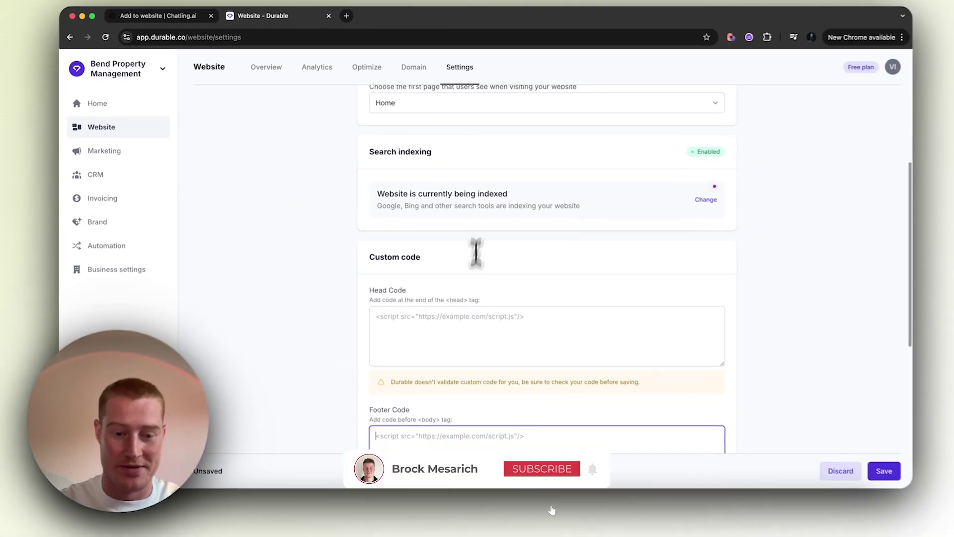
pyautogui.press('super+v')
pyautogui.scroll(-2, 492, 341)
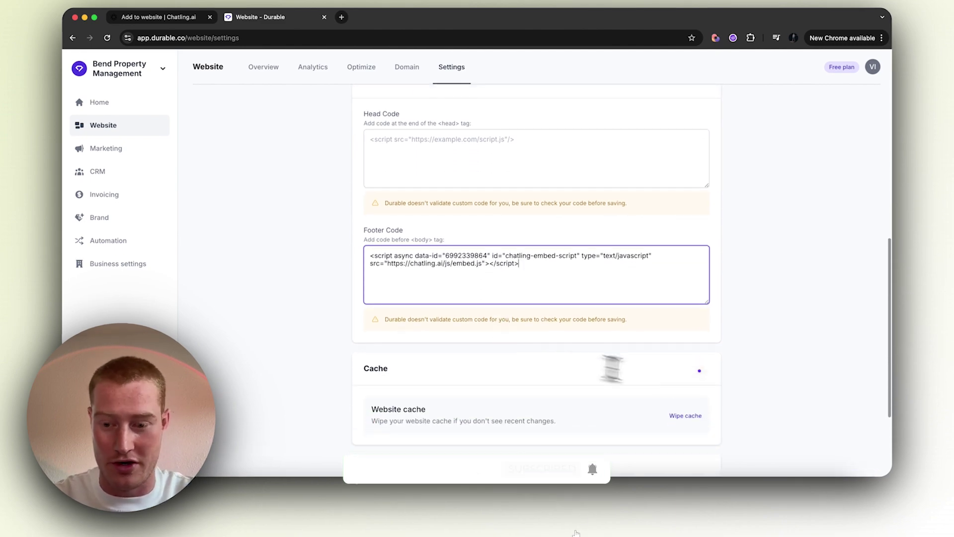
pyautogui.scroll(10, 676, 216)
pyautogui.scroll(-15, 676, 216)
pyautogui.scroll(3, 626, 302)
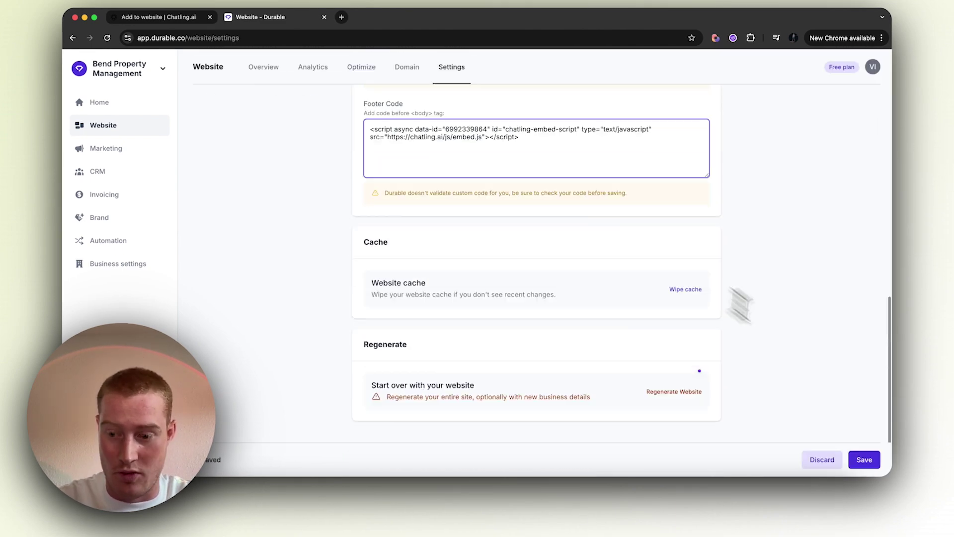
pyautogui.click(864, 459)
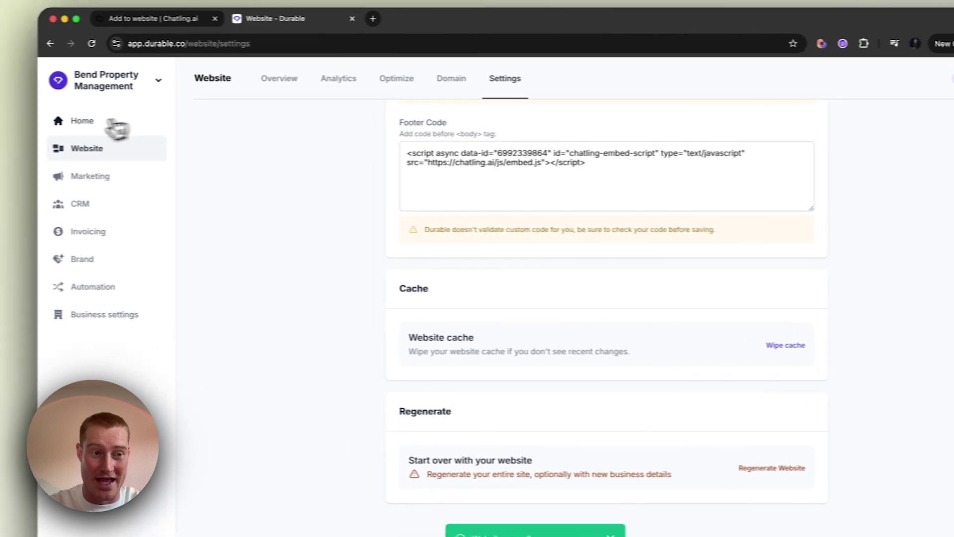
# Wipe the website cache and bring up the live Bend Property Management site.
pyautogui.click(115, 124)
pyautogui.click(741, 366)
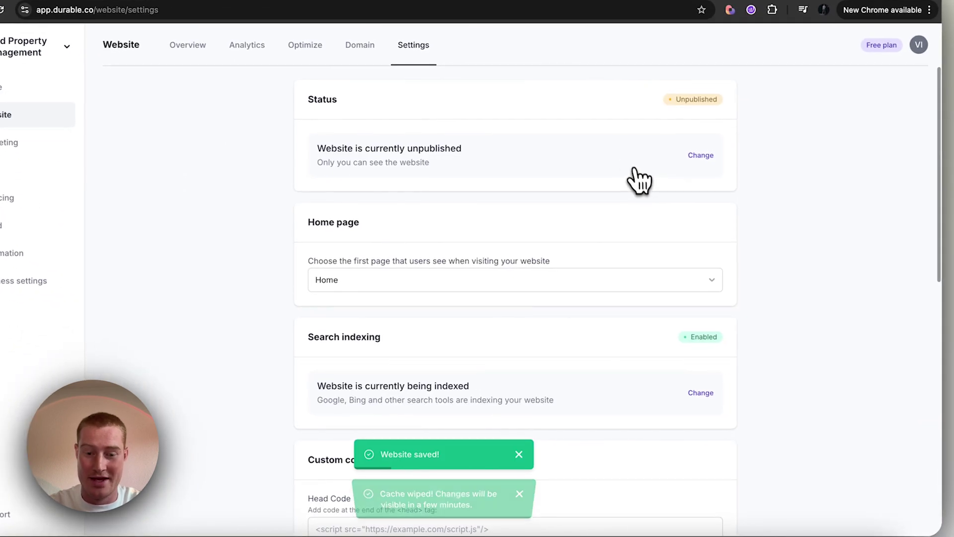
pyautogui.click(293, 0)
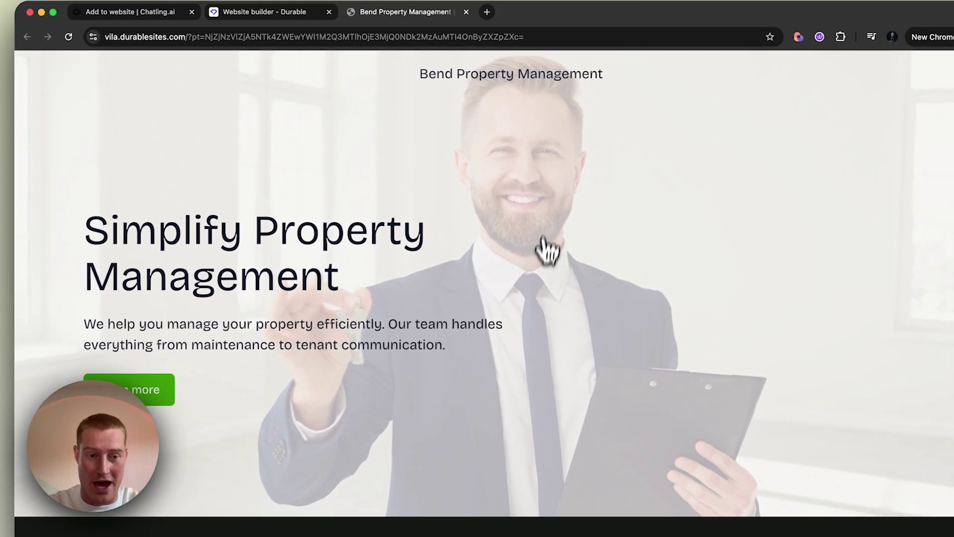
# Start a Support Bot chat on the live site and submit the visitor's name and e-mail.
pyautogui.scroll(-10, 552, 224)
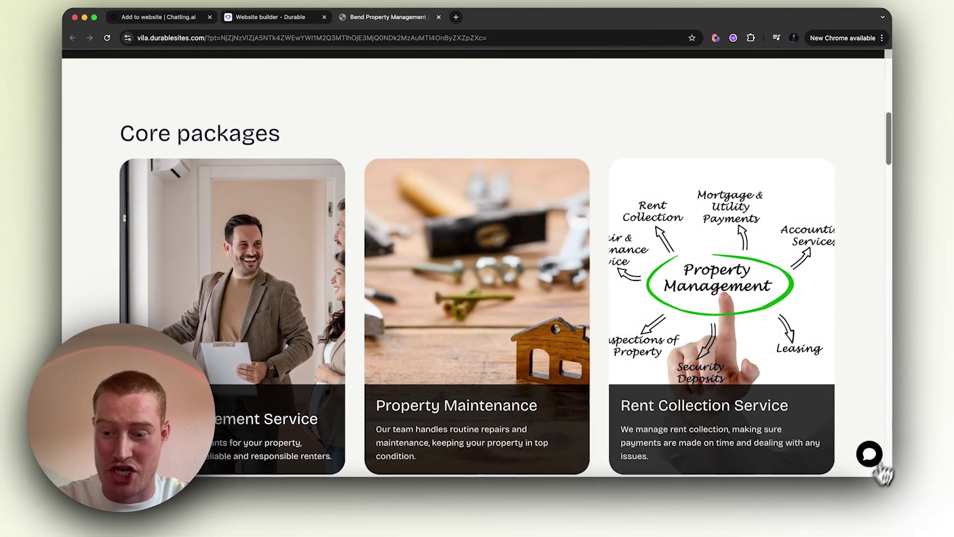
pyautogui.click(868, 462)
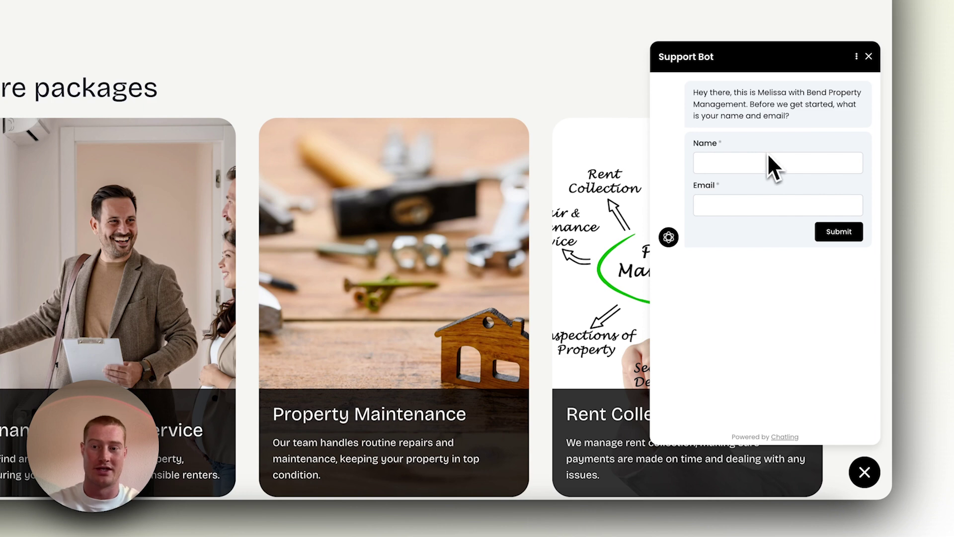
pyautogui.write('brock mesarich')
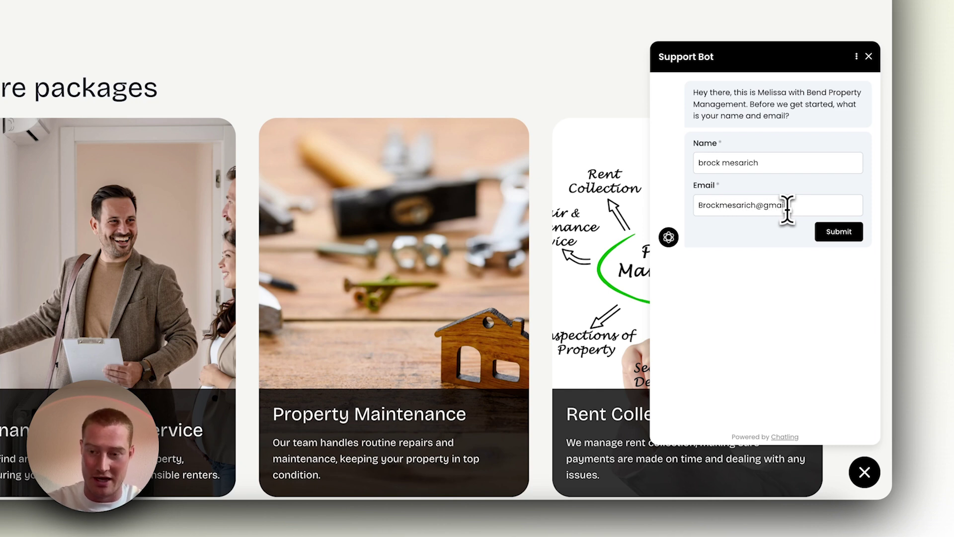
pyautogui.click(850, 234)
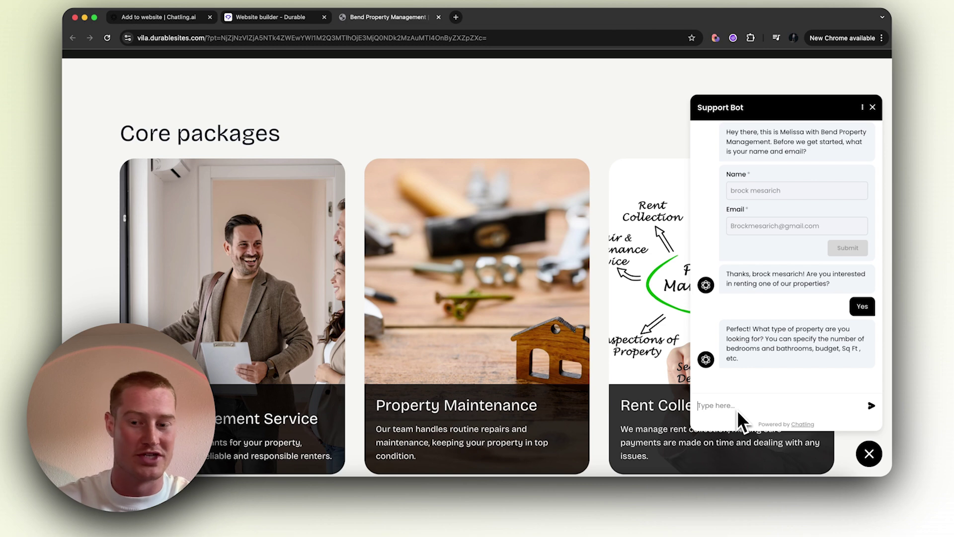
# Ask the Support Bot for a 2-bedroom rental under $3000, over 800 sq ft.
pyautogui.write('2 bedroom with a budget of $')
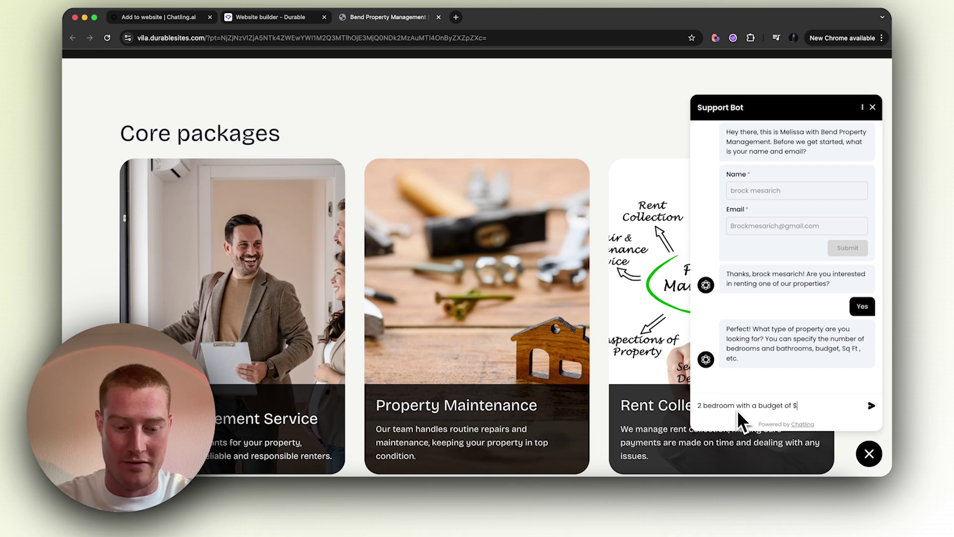
pyautogui.write('3000. Wou')
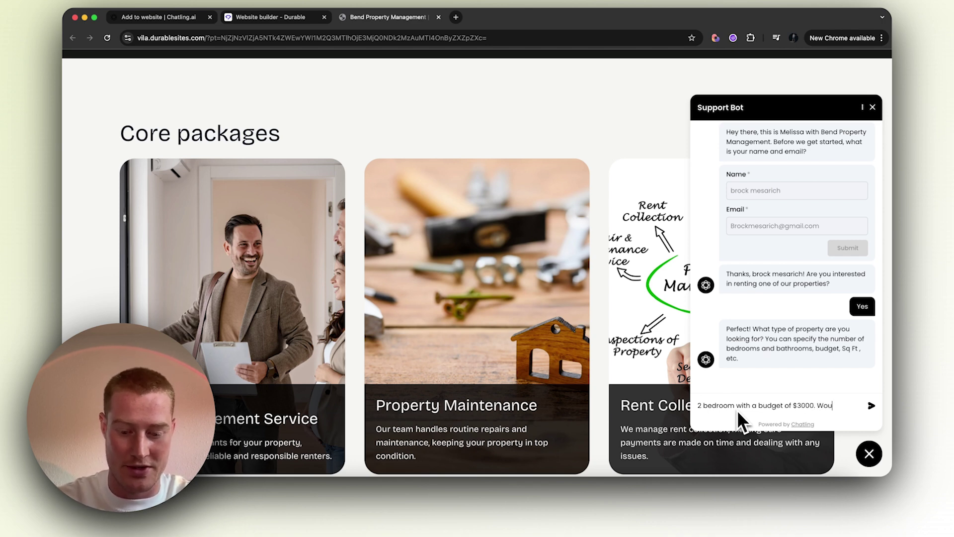
pyautogui.write('ld Iike')
pyautogui.write('more than $')
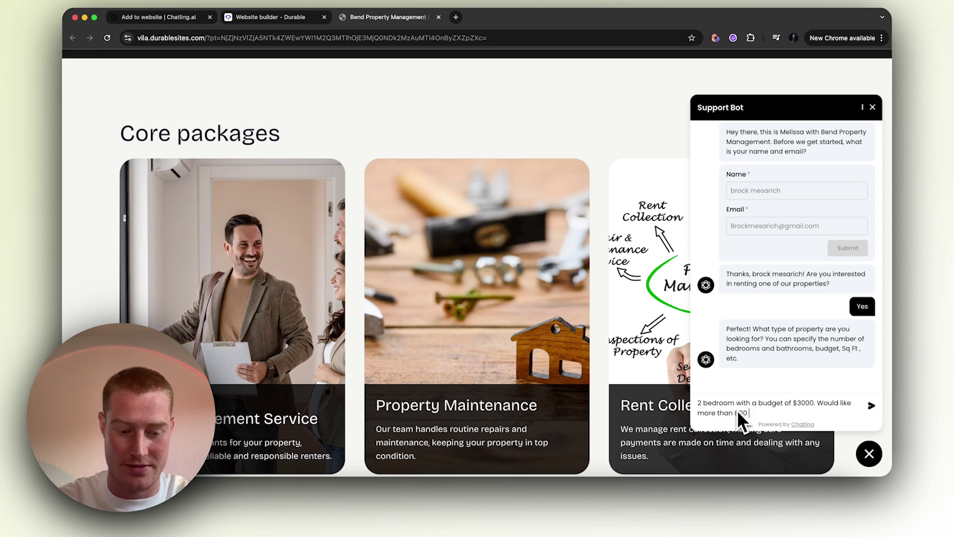
pyautogui.write('00 sq ft')
pyautogui.press('Return')
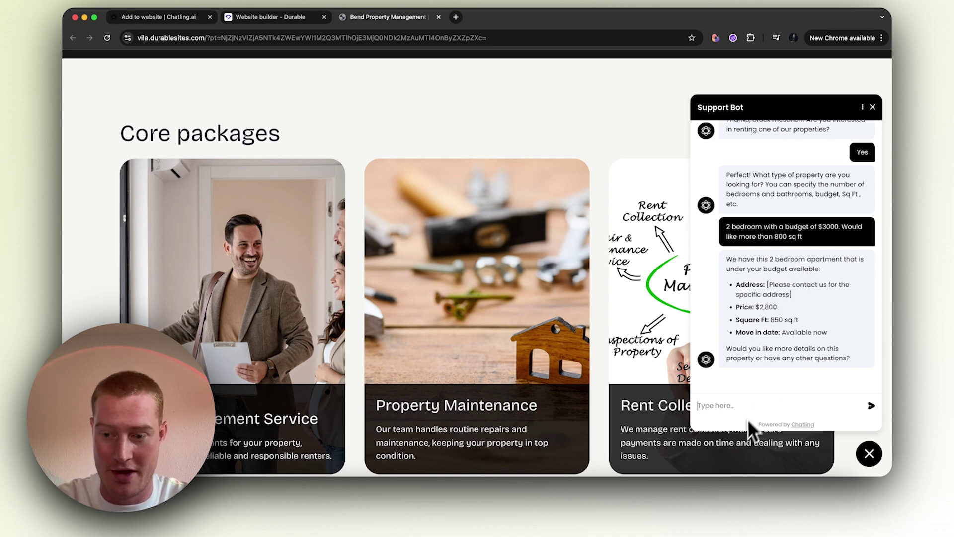
# Request 'More details please' and review the $2,800 listing's features and the bot's closing question.
pyautogui.write('More de')
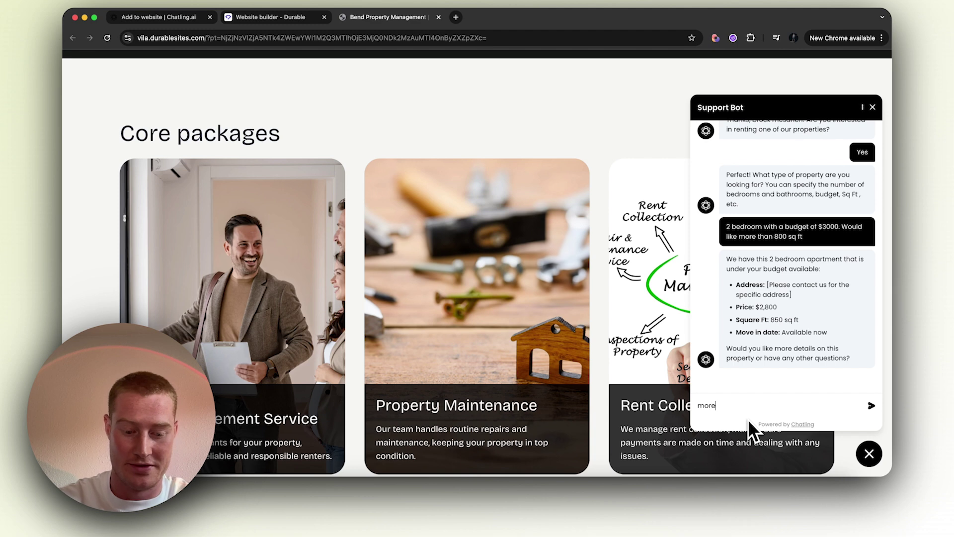
pyautogui.write('tails please')
pyautogui.press('Return')
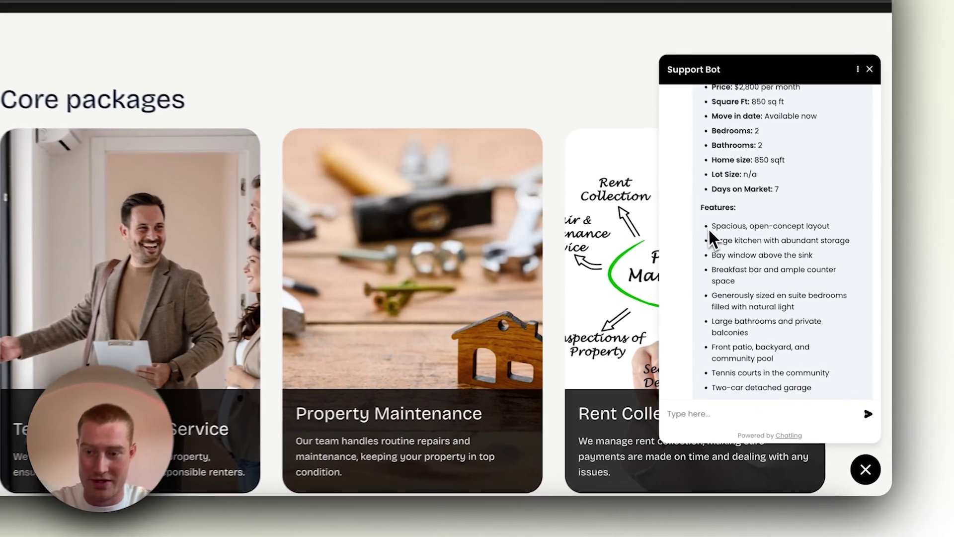
pyautogui.moveTo(709, 230); pyautogui.dragTo(837, 360)
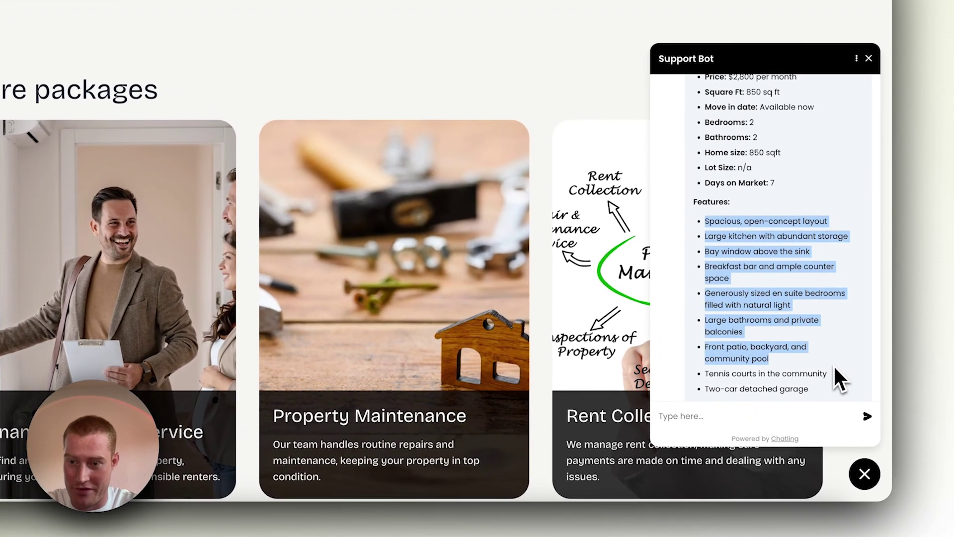
pyautogui.moveTo(790, 201); pyautogui.dragTo(712, 164)
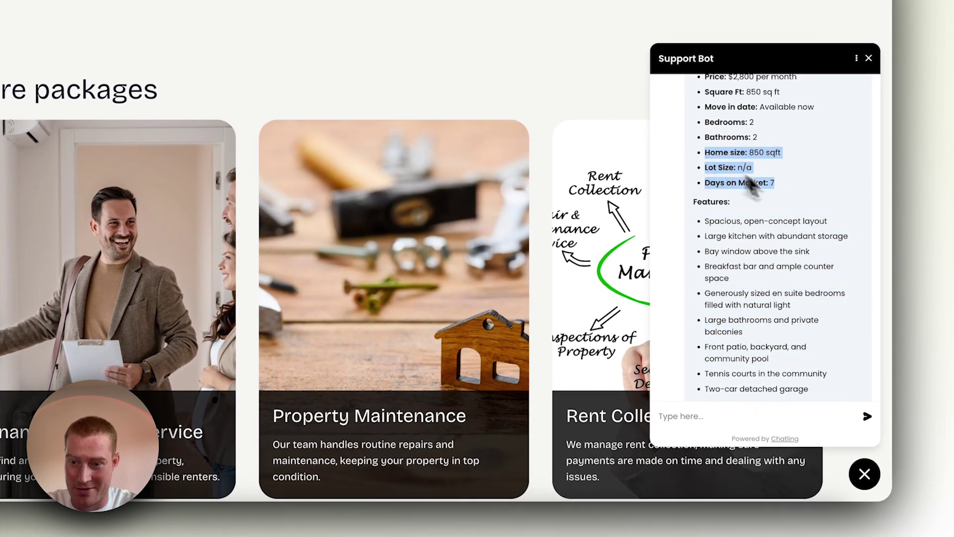
pyautogui.click(751, 185)
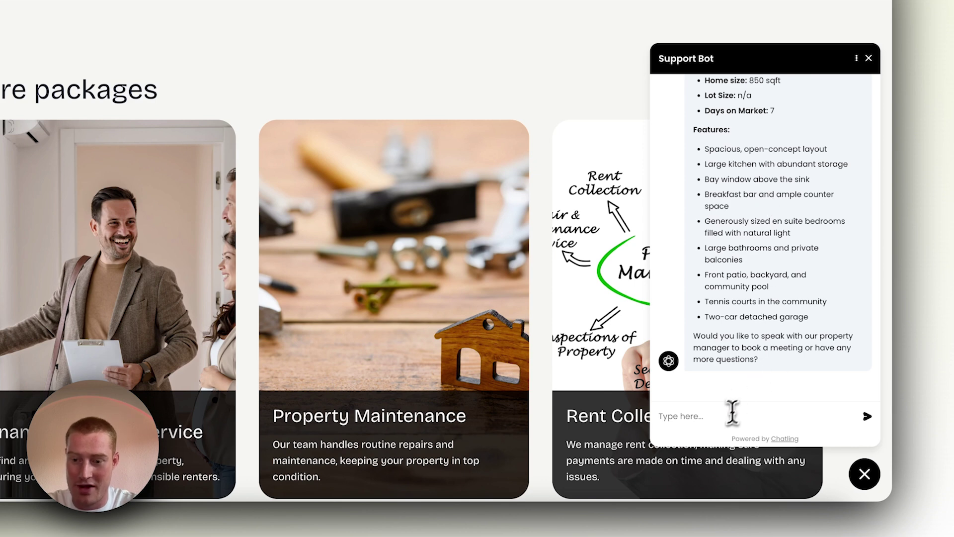
pyautogui.moveTo(694, 335); pyautogui.dragTo(840, 380)
pyautogui.click(824, 383)
# Reply 'Yes please' to accept meeting the property manager.
pyautogui.click(748, 417)
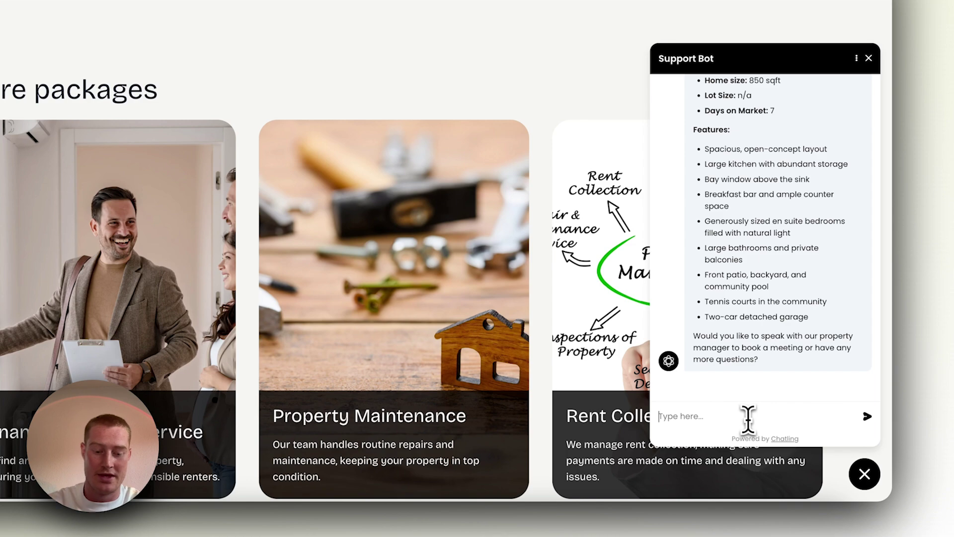
pyautogui.write('Yes please')
pyautogui.press('Return')
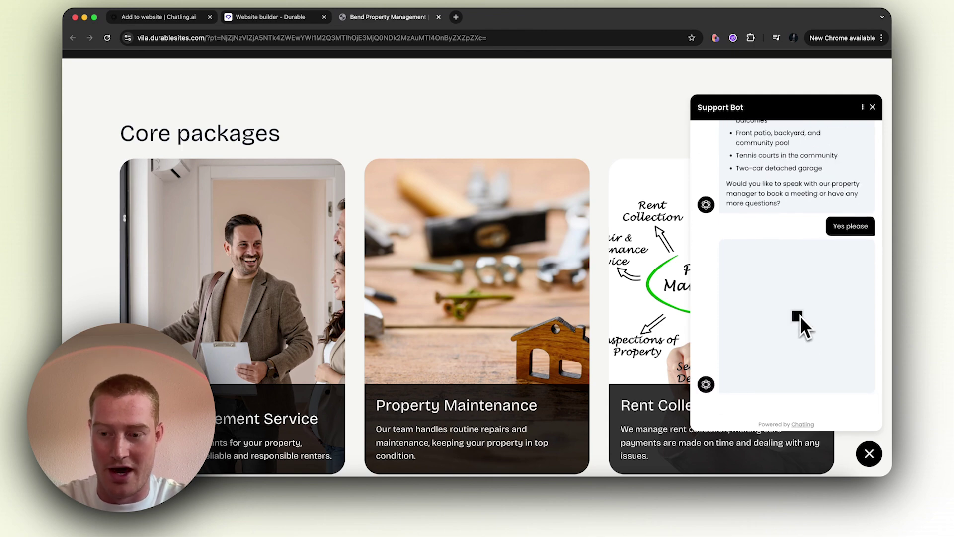
# Book the call for August 27 at 10:00am with the note 'meet with manager about property'.
pyautogui.click(781, 387)
pyautogui.scroll(-3, 765, 332)
pyautogui.click(791, 363)
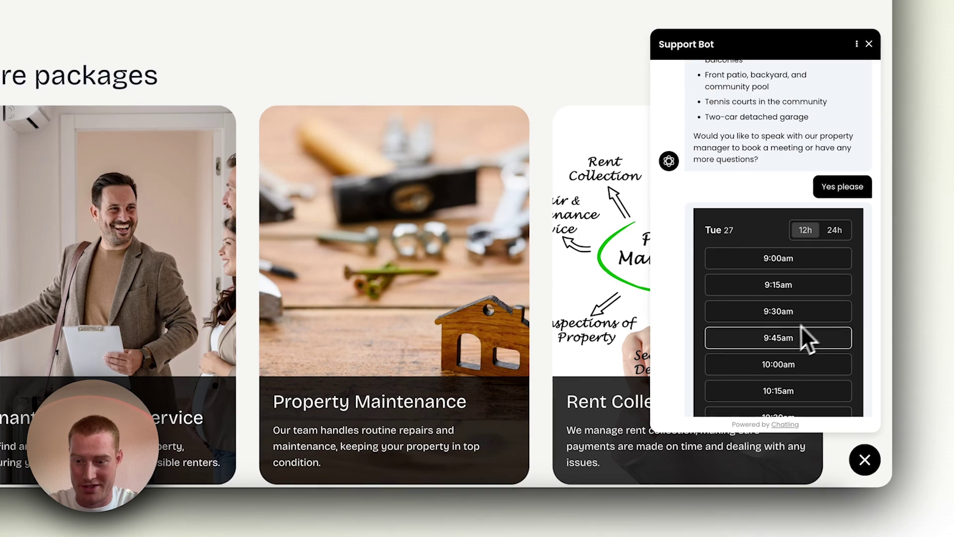
pyautogui.scroll(-3, 798, 367)
pyautogui.click(762, 248)
pyautogui.write('meet with manager')
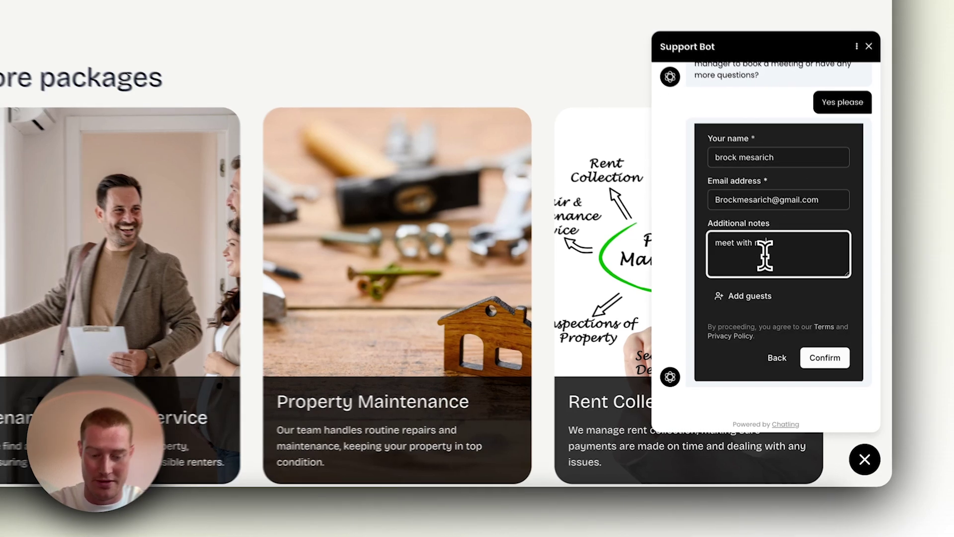
pyautogui.write(' about property')
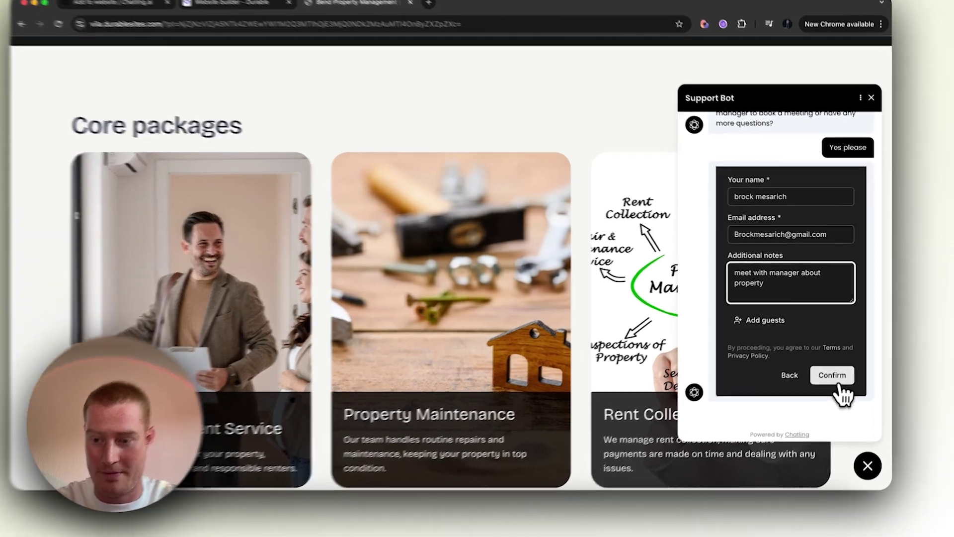
pyautogui.click(835, 368)
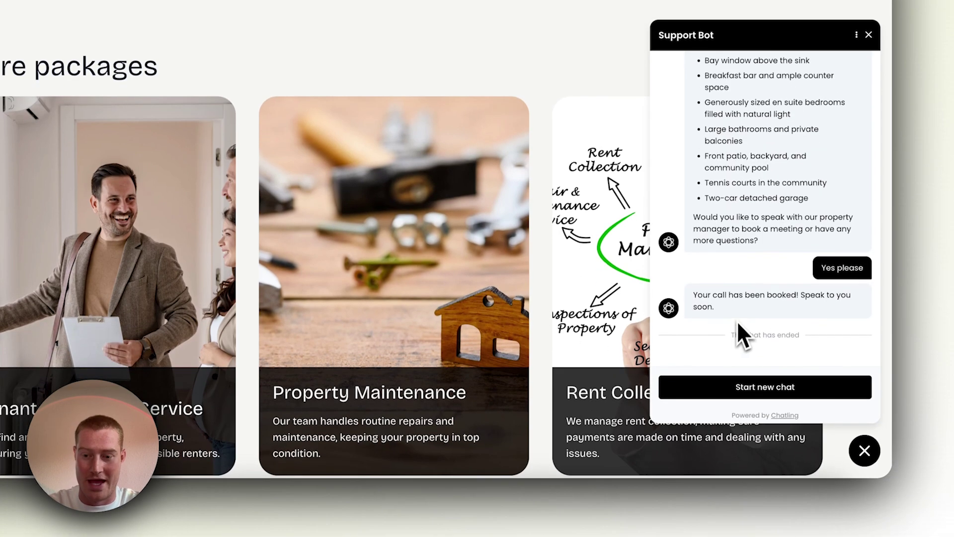
pyautogui.moveTo(738, 321); pyautogui.dragTo(685, 295)
pyautogui.click(752, 307)
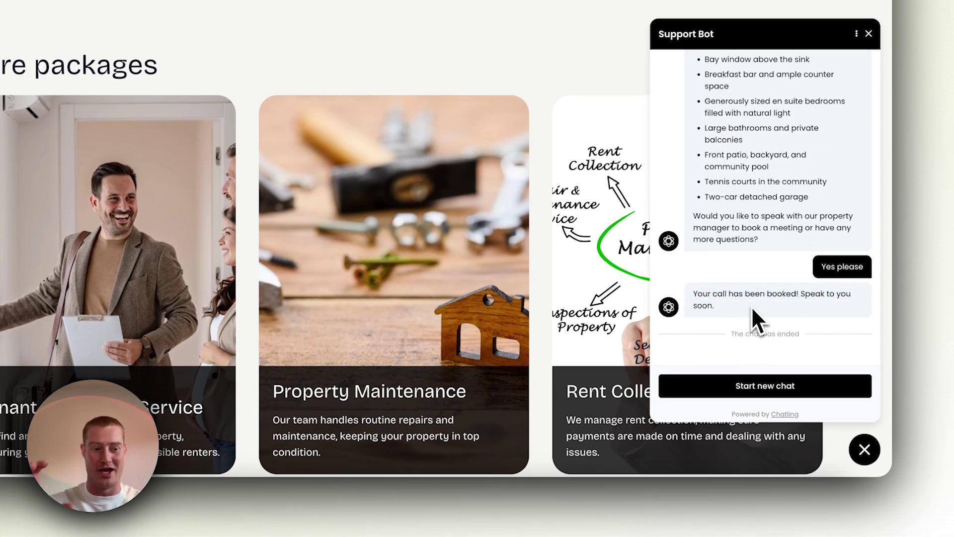